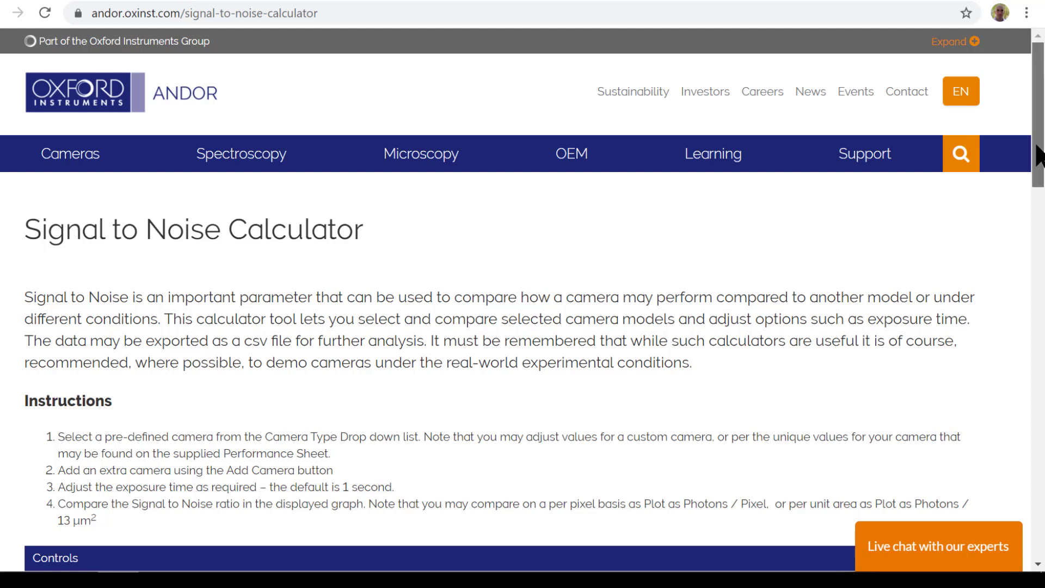
Step: Remove the default Custom Camera from the calculator and add two new cameras
{"action": "left_click_drag", "start_coordinate": [1036, 146], "coordinate": [1032, 243]}
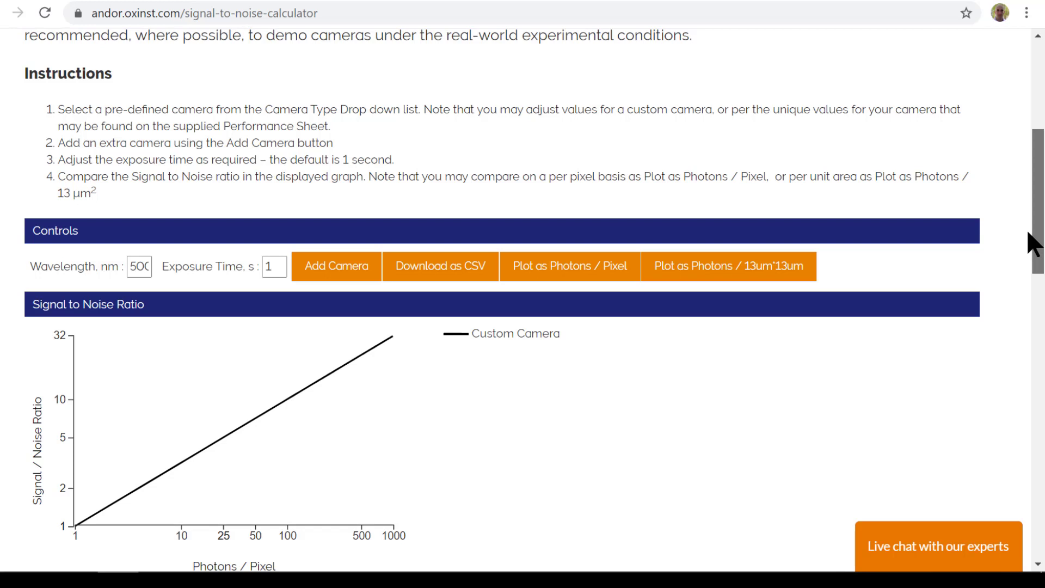
{"action": "left_click_drag", "start_coordinate": [1031, 244], "coordinate": [1025, 254]}
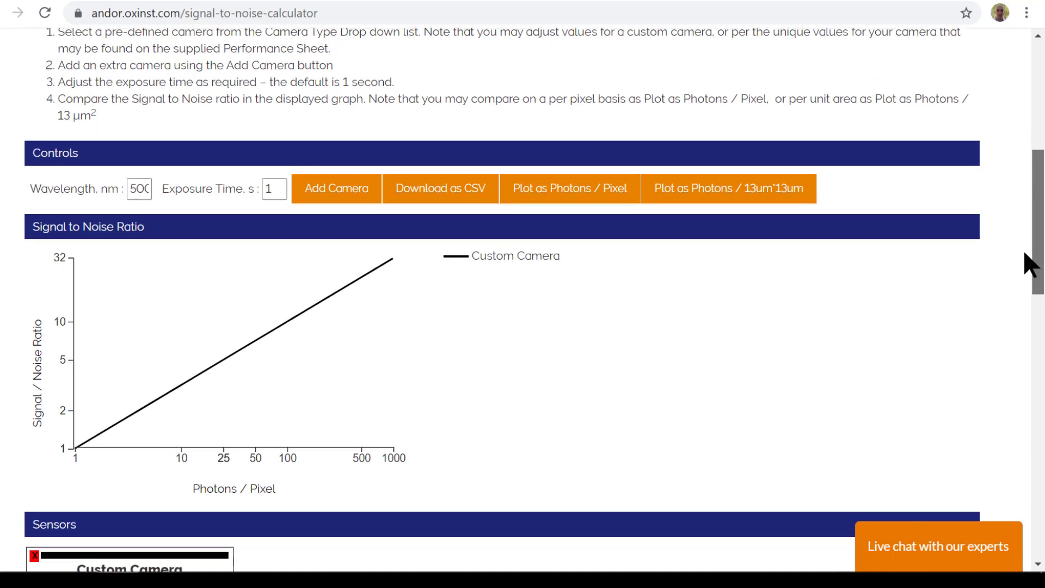
{"action": "scroll", "coordinate": [1024, 253], "scroll_direction": "down", "scroll_amount": 1}
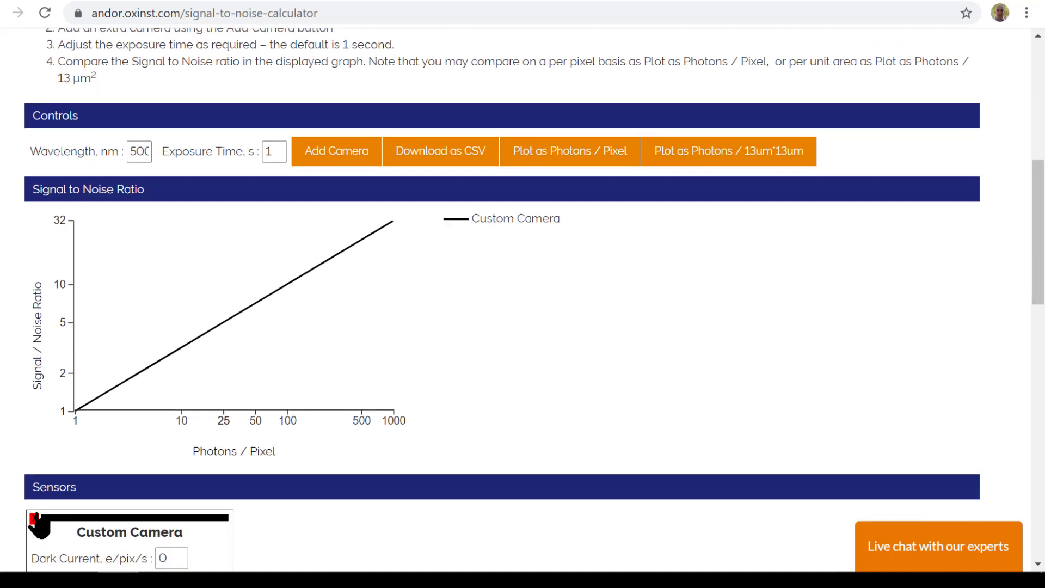
{"action": "left_click", "coordinate": [34, 517]}
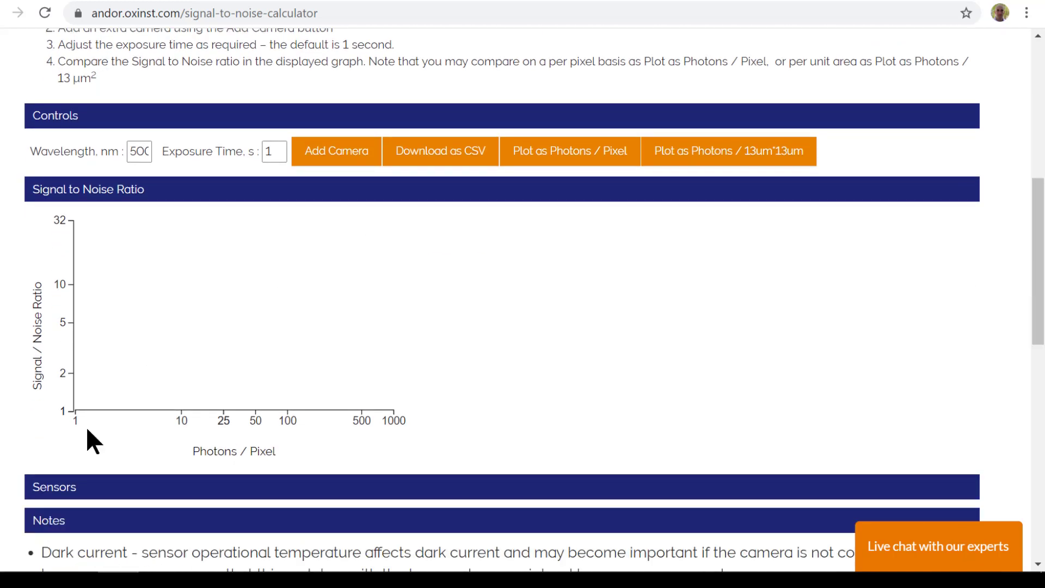
{"action": "double_click", "coordinate": [315, 158]}
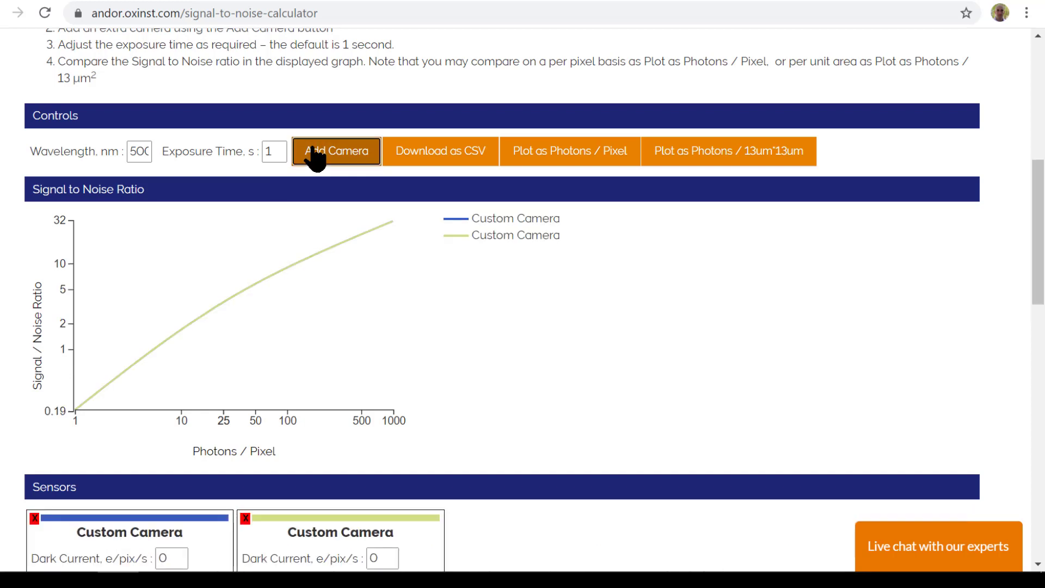
Step: Set the first camera's type to the pre-defined iXon Life 897
{"action": "scroll", "coordinate": [1033, 298], "scroll_direction": "down", "scroll_amount": 5}
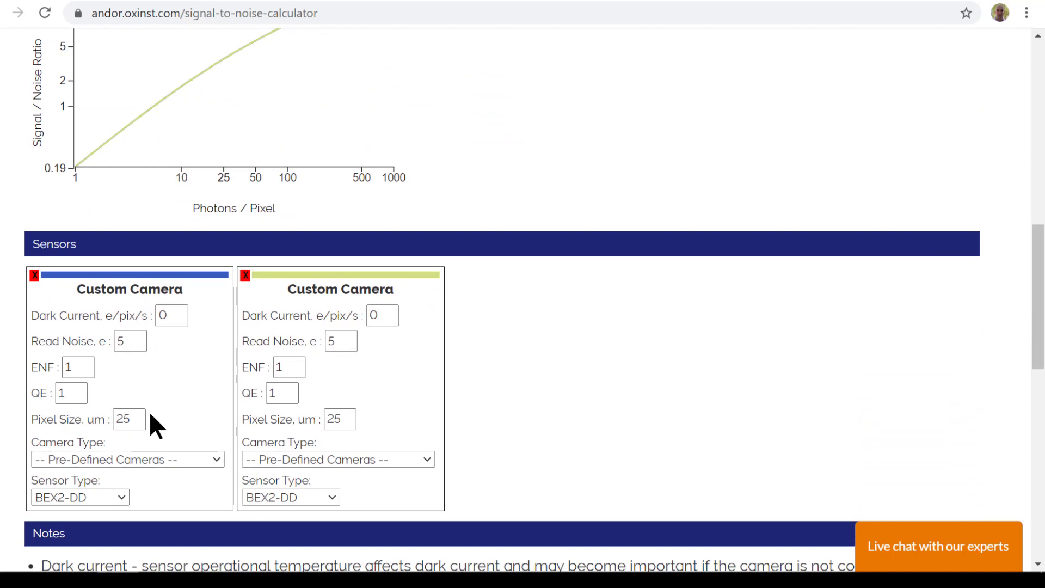
{"action": "left_click", "coordinate": [147, 458]}
{"action": "left_click_drag", "start_coordinate": [214, 264], "coordinate": [214, 313]}
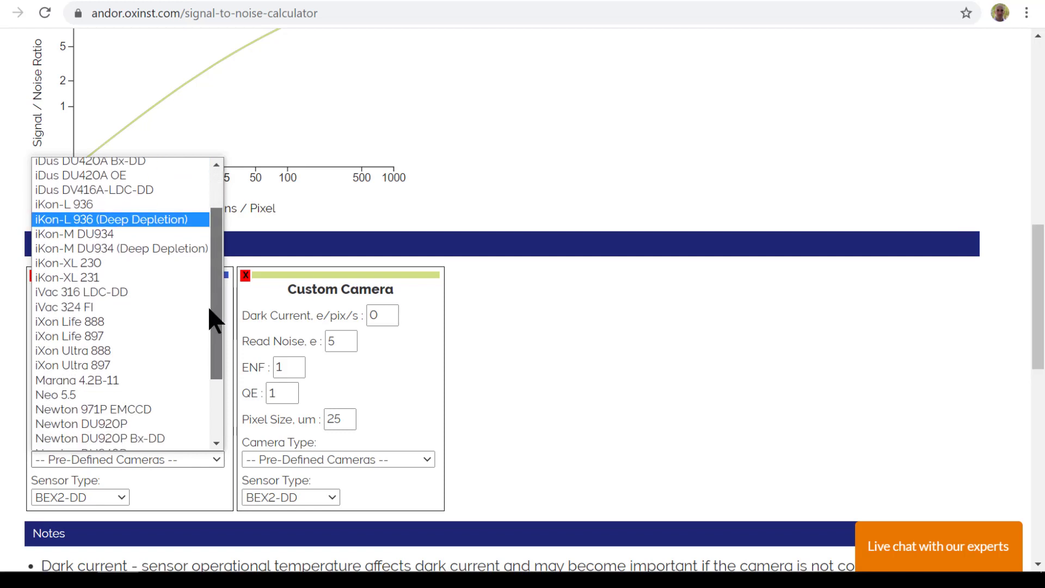
{"action": "scroll", "coordinate": [204, 326], "scroll_direction": "down", "scroll_amount": 1}
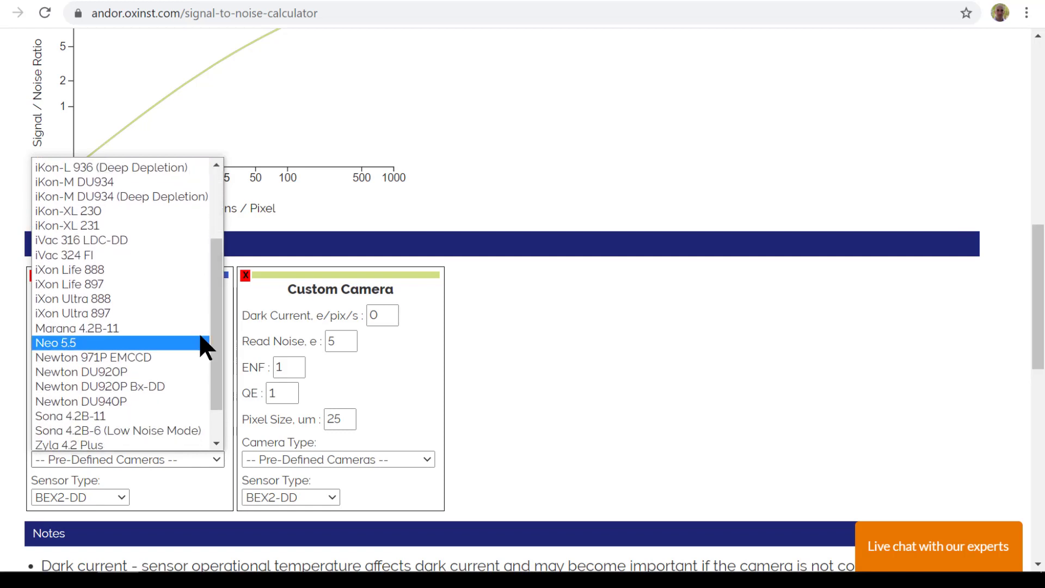
{"action": "left_click", "coordinate": [160, 284]}
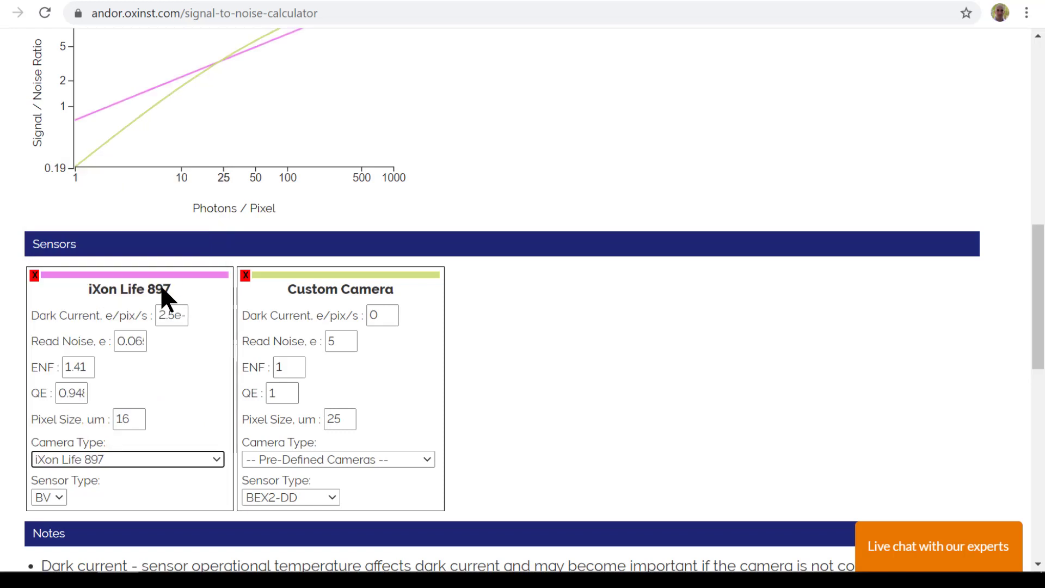
Step: Set the second camera's type to the pre-defined Zyla 5.5
{"action": "left_click", "coordinate": [282, 459]}
{"action": "left_click_drag", "start_coordinate": [428, 331], "coordinate": [423, 406]}
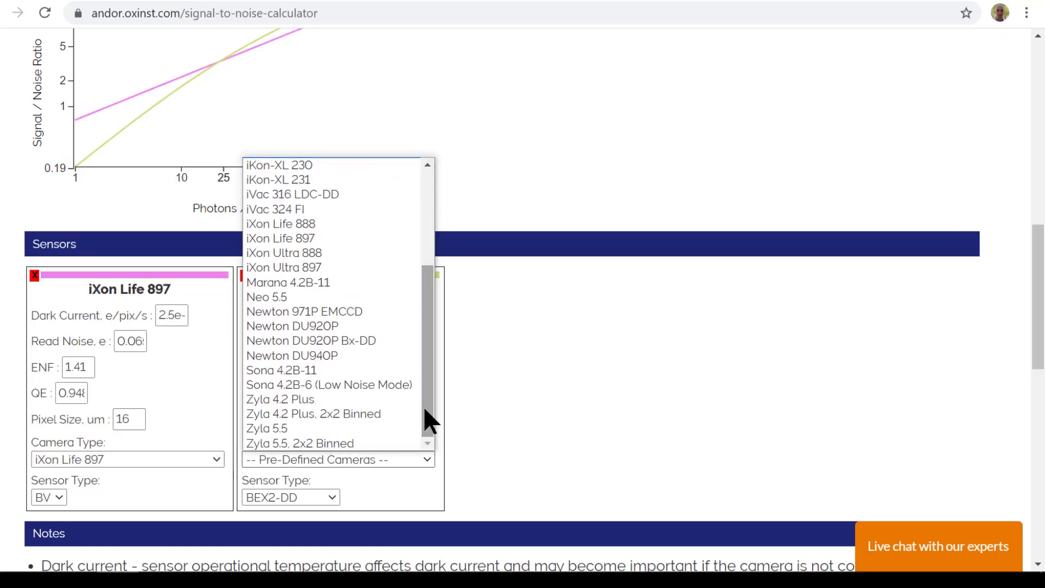
{"action": "left_click", "coordinate": [390, 430]}
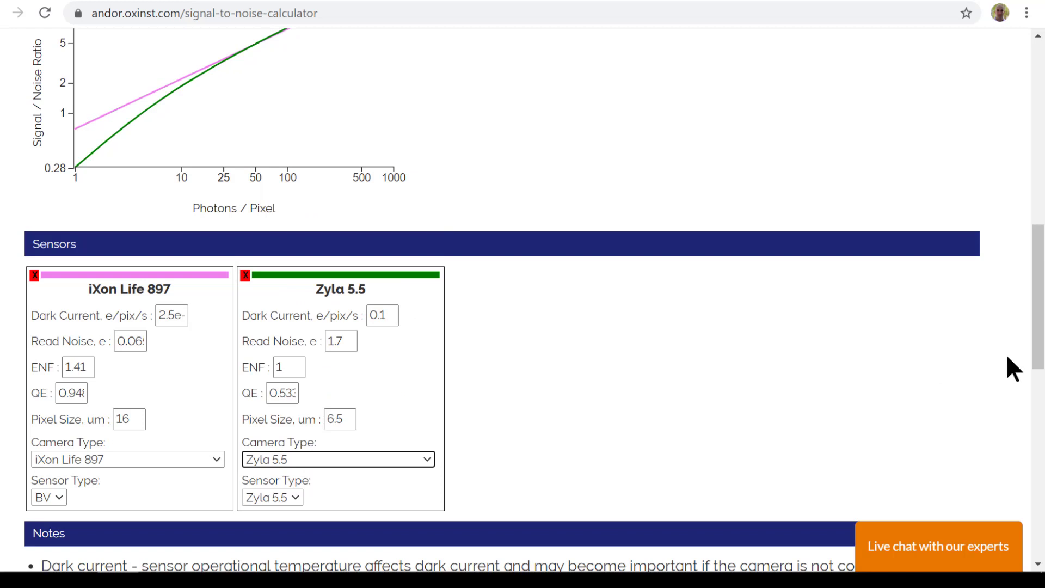
Step: Compare the iXon Life 897 and Zyla 5.5 curves on the signal-to-noise graph up to 1000 photons per pixel
{"action": "left_click_drag", "start_coordinate": [1033, 351], "coordinate": [1027, 347]}
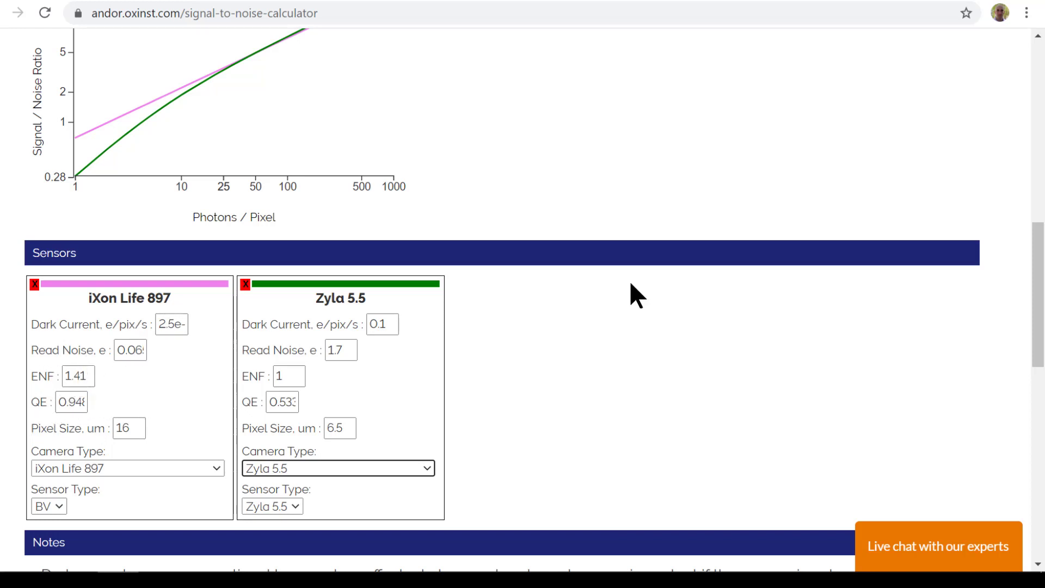
{"action": "scroll", "coordinate": [1034, 305], "scroll_direction": "up", "scroll_amount": 4}
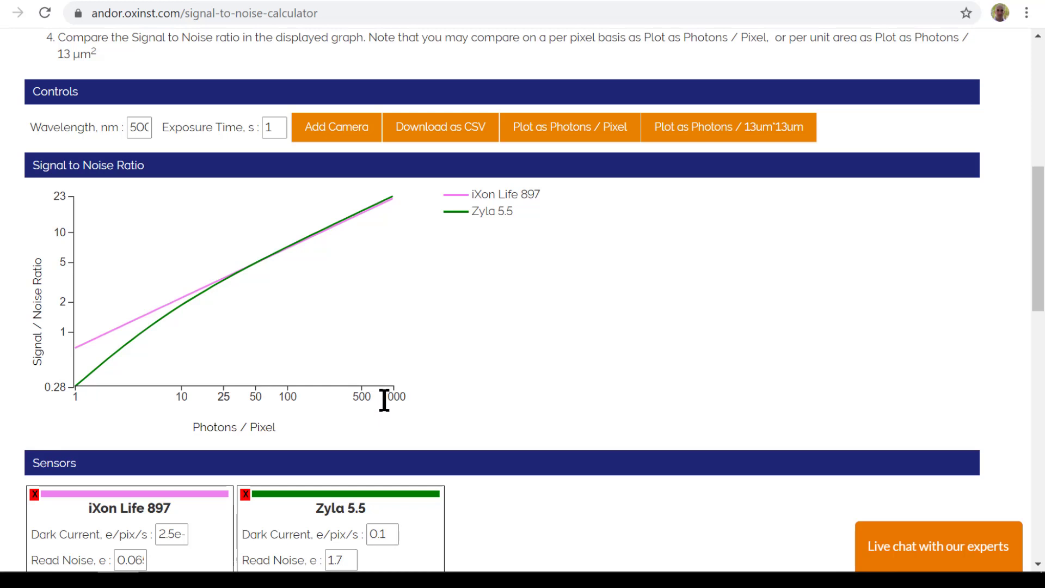
{"action": "left_click_drag", "start_coordinate": [384, 400], "coordinate": [402, 397]}
{"action": "left_click", "coordinate": [478, 416]}
Step: Add a new custom camera and remove the iXon Life 897 and Zyla 5.5 sensors
{"action": "left_click", "coordinate": [318, 137]}
{"action": "left_click_drag", "start_coordinate": [1035, 276], "coordinate": [1036, 296]}
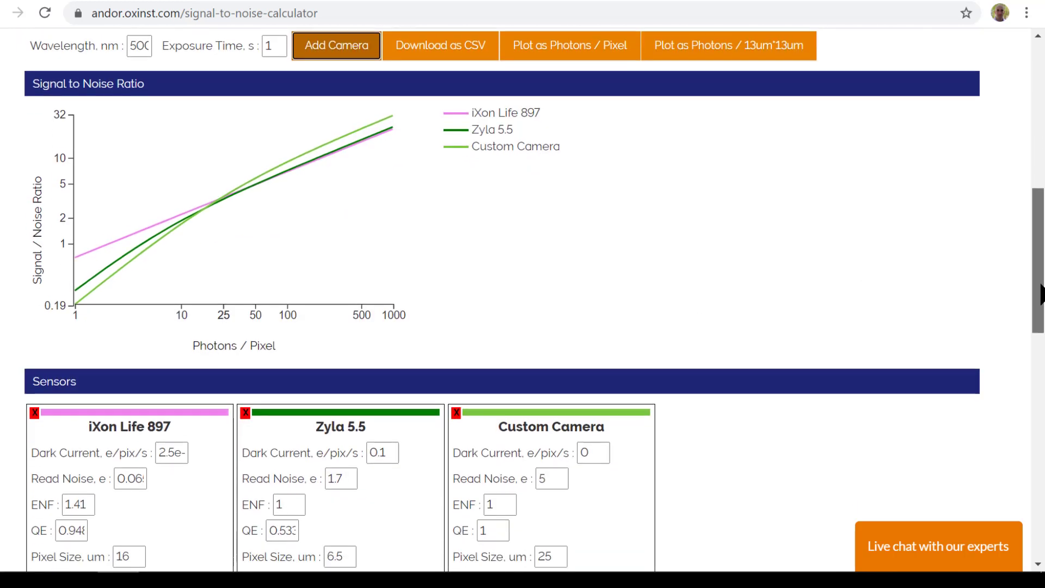
{"action": "left_click", "coordinate": [34, 409]}
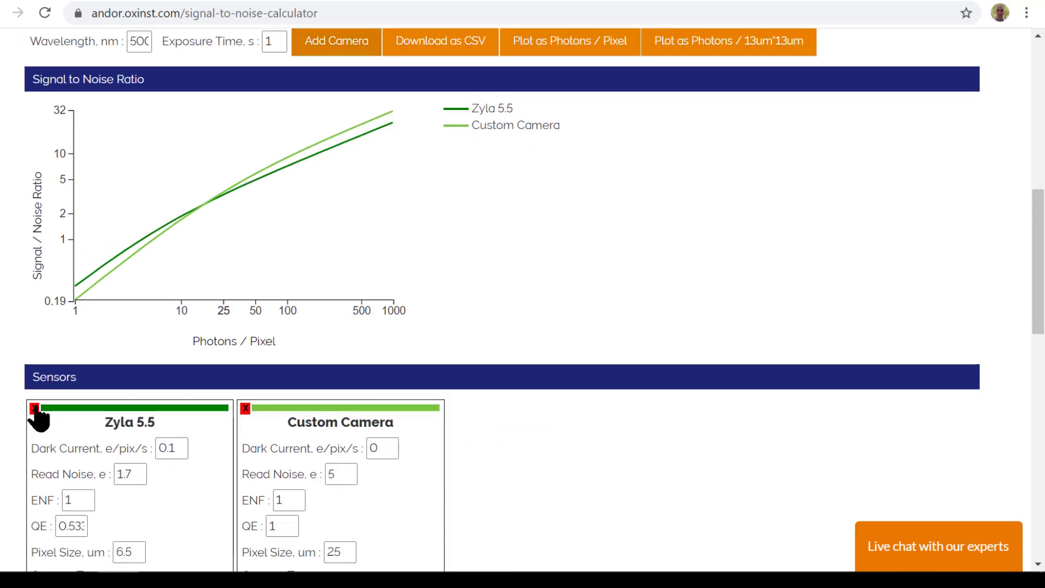
{"action": "left_click", "coordinate": [35, 410]}
Step: Set the remaining custom camera's type to Ideal Camera
{"action": "left_click_drag", "start_coordinate": [1042, 256], "coordinate": [1042, 260]}
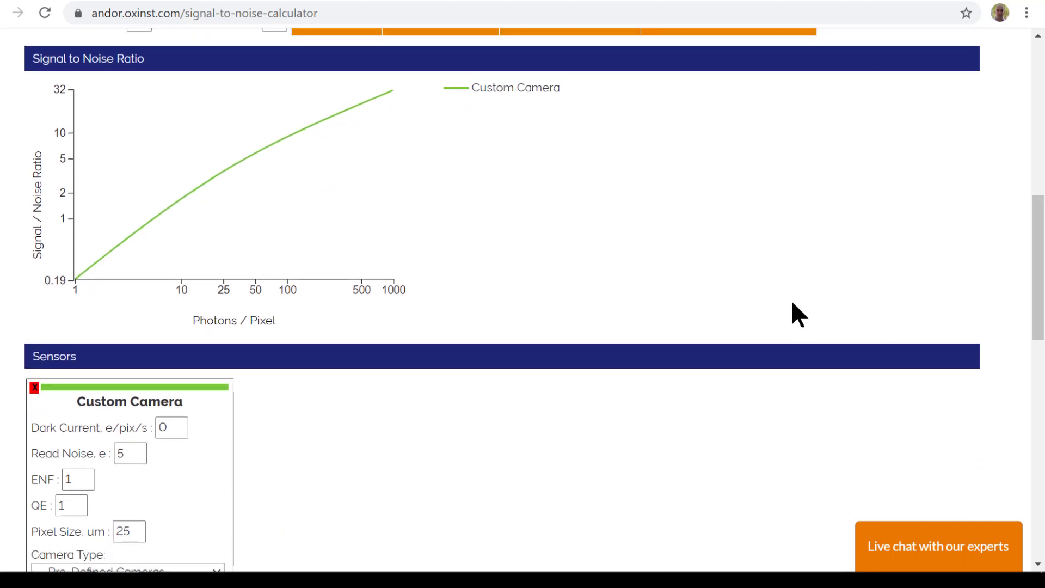
{"action": "scroll", "coordinate": [817, 278], "scroll_direction": "down", "scroll_amount": 1}
{"action": "left_click", "coordinate": [195, 495]}
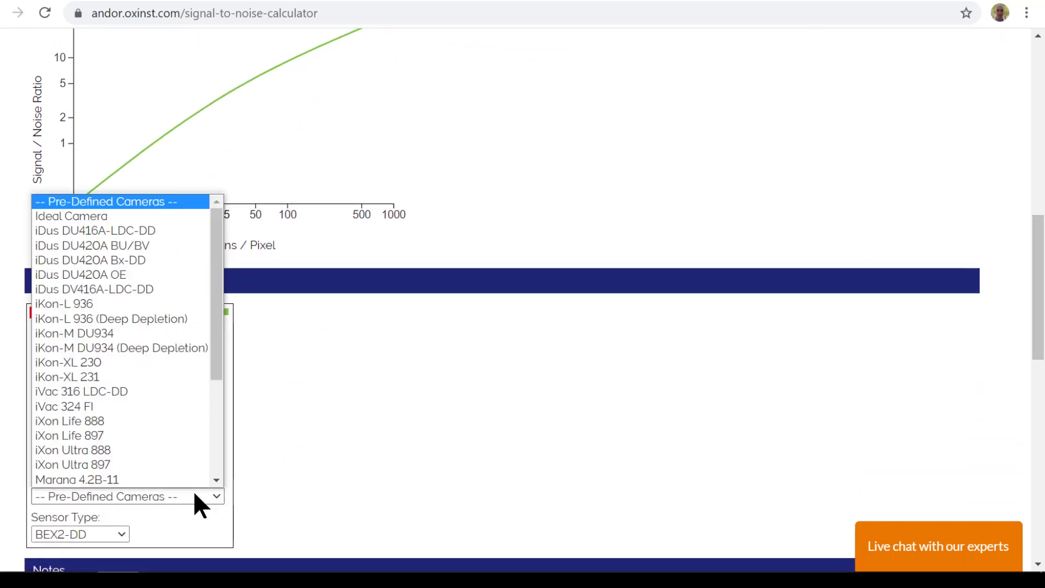
{"action": "left_click", "coordinate": [154, 216]}
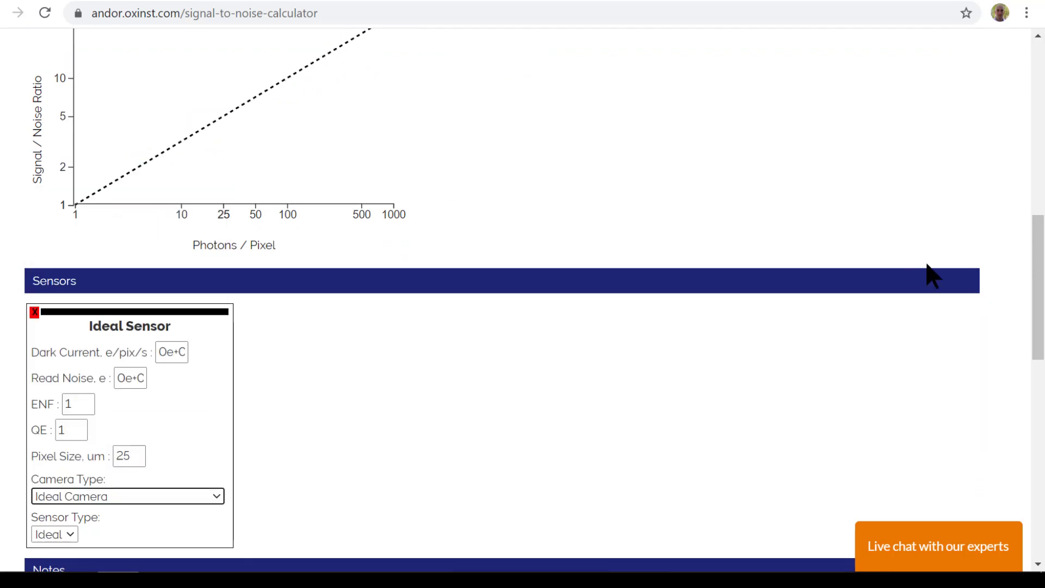
Step: Examine the Ideal Sensor's signal-to-noise curve and its read noise setting
{"action": "mouse_move", "coordinate": [1040, 306]}
{"action": "left_mouse_down"}
{"action": "mouse_move", "coordinate": [1039, 268]}
{"action": "mouse_move", "coordinate": [1039, 286]}
{"action": "left_mouse_up"}
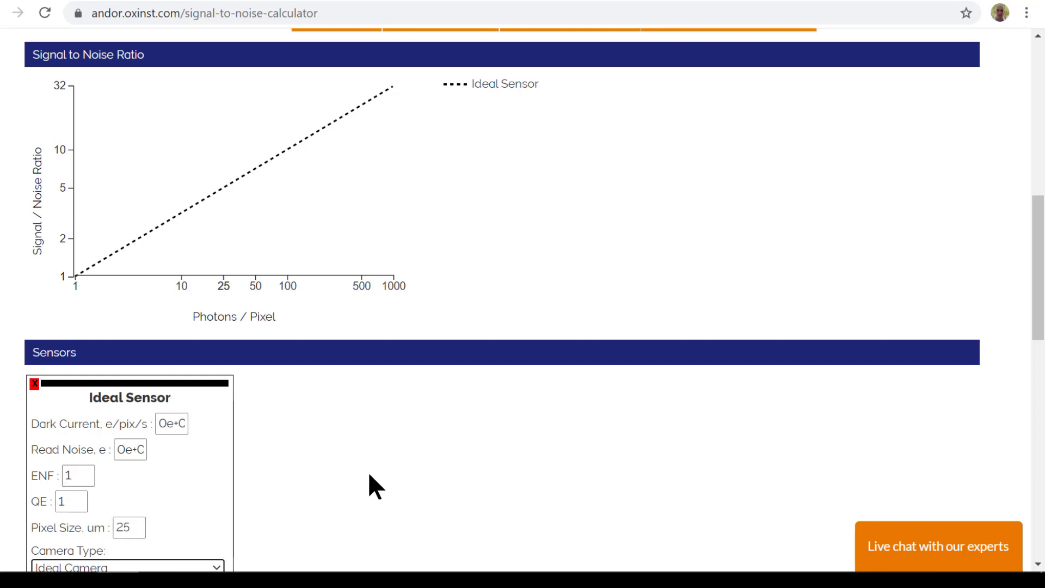
{"action": "left_click_drag", "start_coordinate": [1042, 281], "coordinate": [1044, 289]}
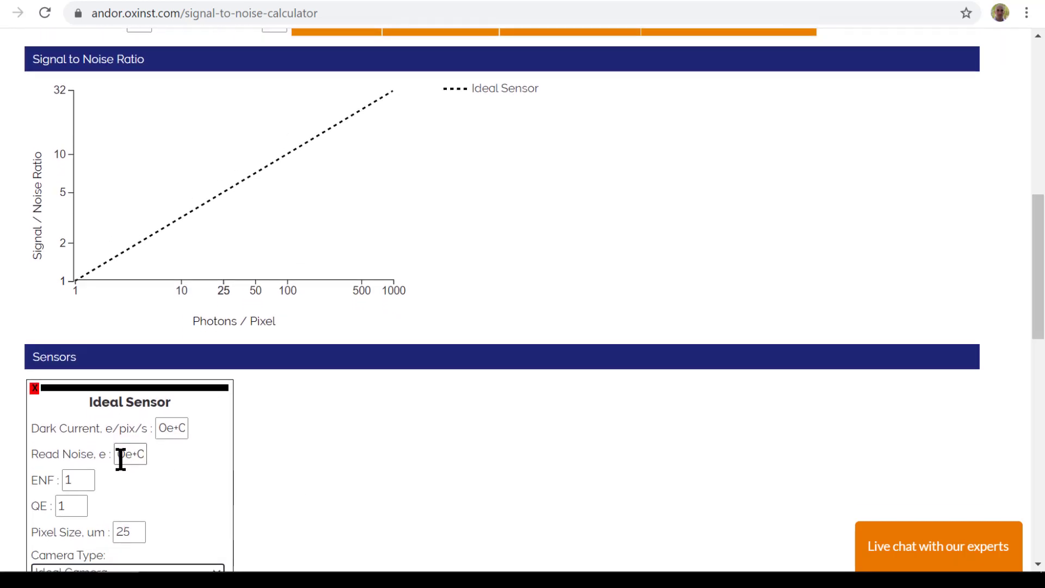
{"action": "left_click_drag", "start_coordinate": [120, 455], "coordinate": [146, 457]}
Step: Add a second camera and set its type to Ideal Camera as well
{"action": "left_click_drag", "start_coordinate": [1040, 321], "coordinate": [1039, 295]}
{"action": "left_click", "coordinate": [358, 127]}
{"action": "left_click_drag", "start_coordinate": [1029, 236], "coordinate": [1029, 312]}
{"action": "left_click", "coordinate": [423, 381]}
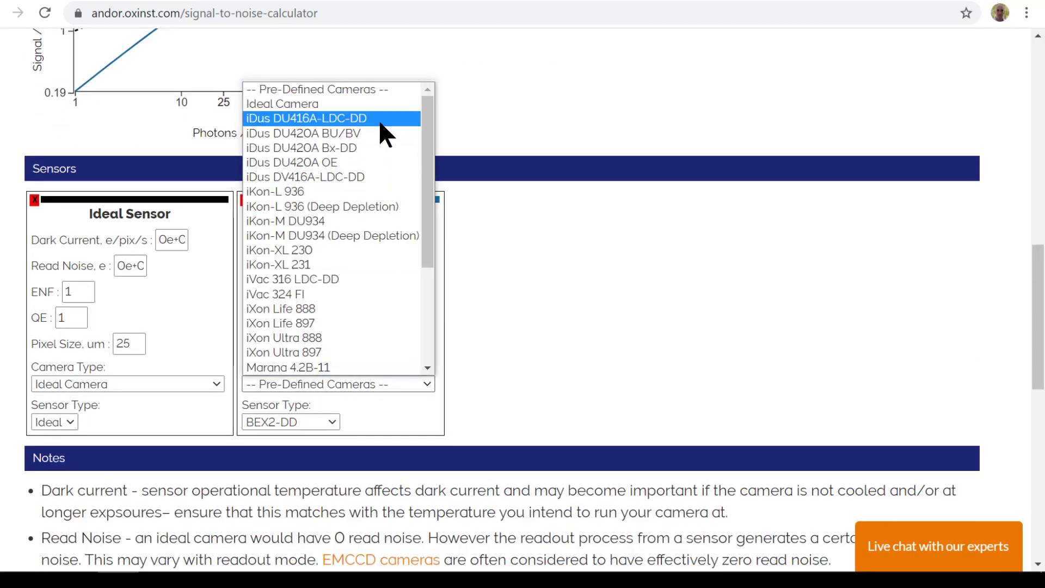
{"action": "left_click", "coordinate": [369, 104]}
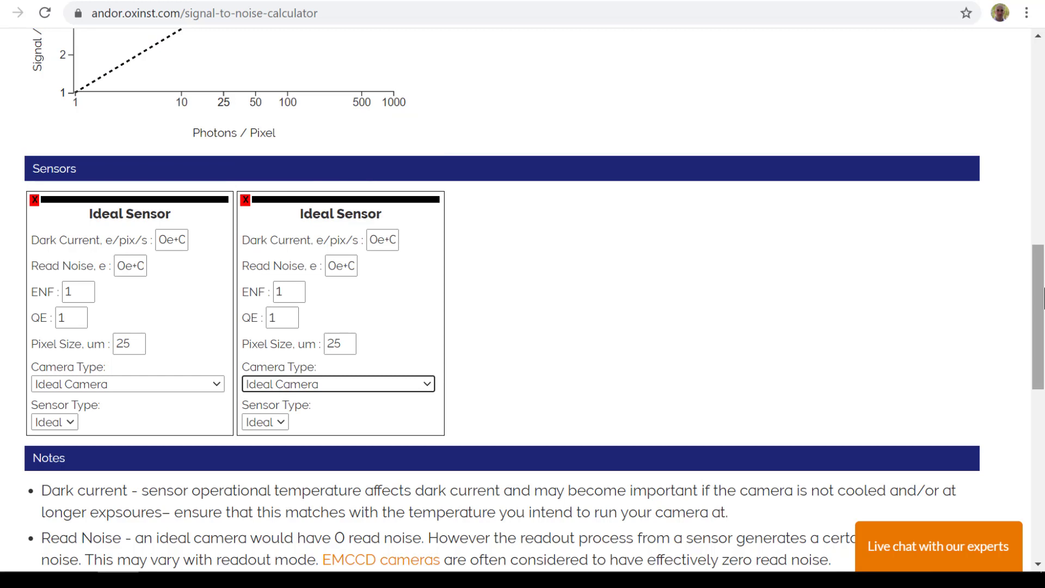
{"action": "scroll", "coordinate": [1041, 281], "scroll_direction": "up", "scroll_amount": 1}
{"action": "left_click", "coordinate": [408, 450]}
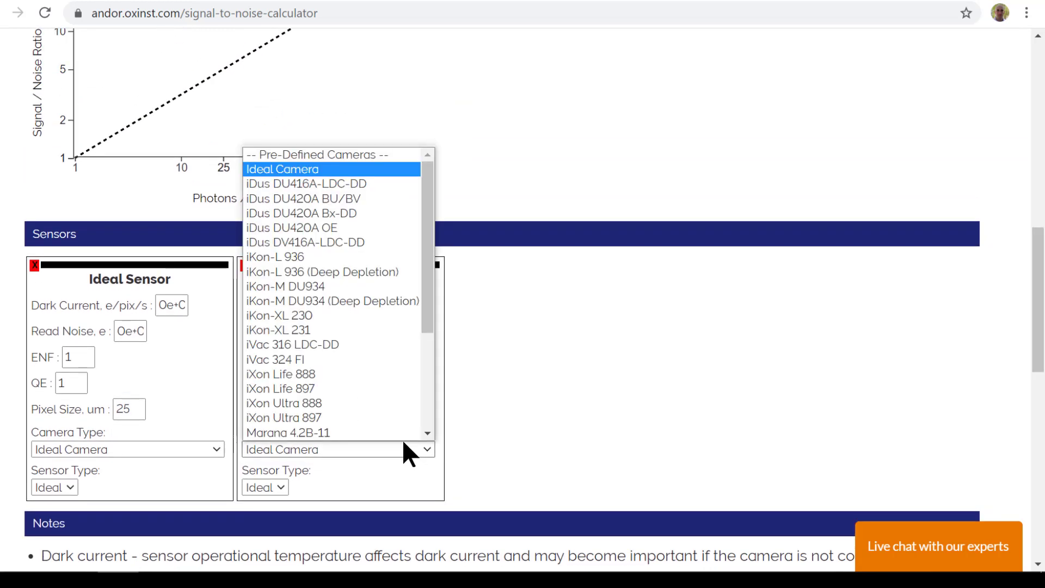
{"action": "left_click", "coordinate": [404, 446]}
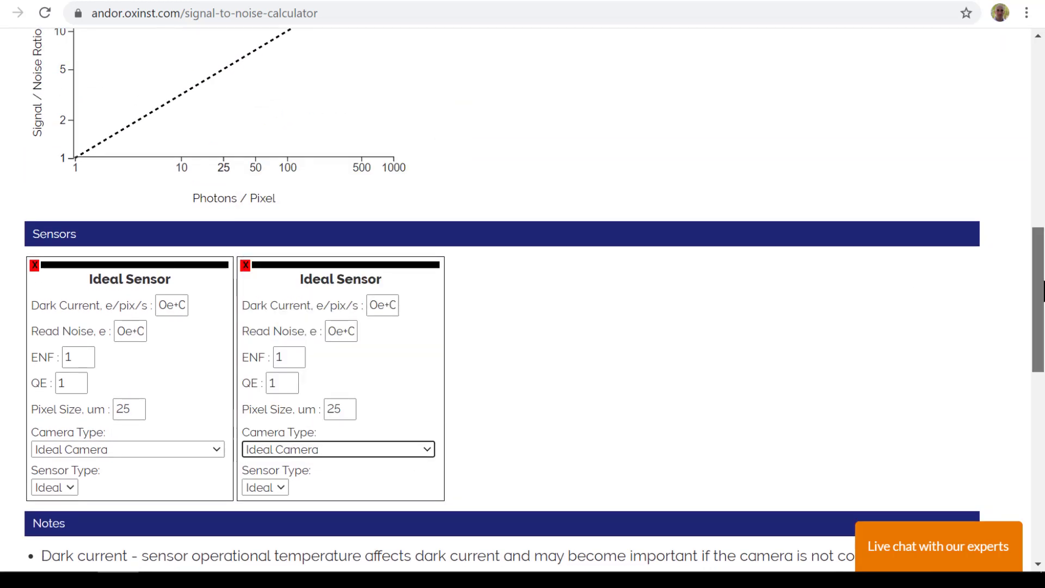
Step: Try read noise values of 1, 2 and 3 on the second Ideal Sensor and check the graph
{"action": "left_click_drag", "start_coordinate": [1040, 291], "coordinate": [1041, 284]}
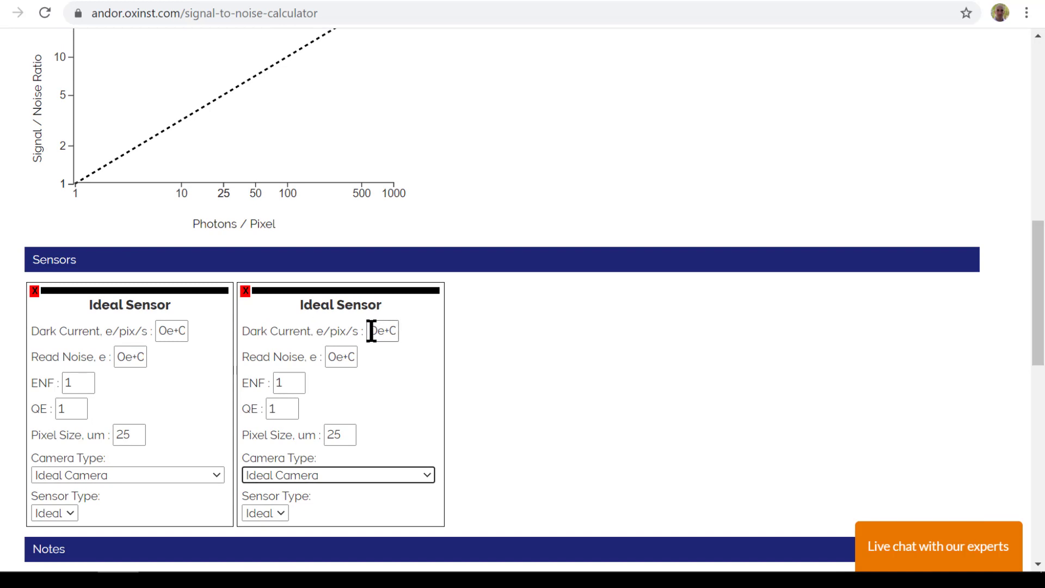
{"action": "left_click_drag", "start_coordinate": [368, 329], "coordinate": [387, 330]}
{"action": "left_click_drag", "start_coordinate": [329, 357], "coordinate": [338, 358]}
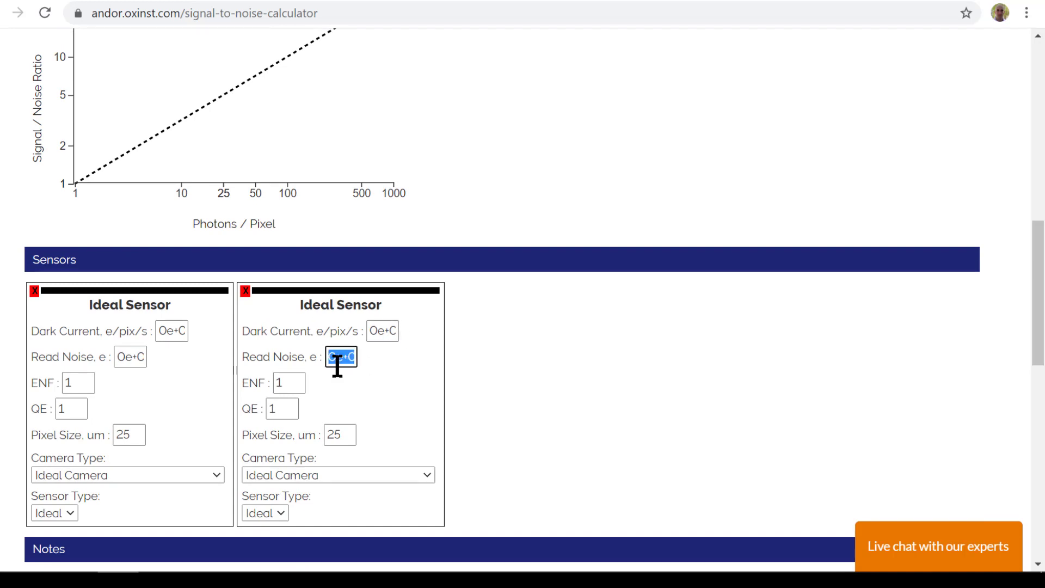
{"action": "type", "text": "1"}
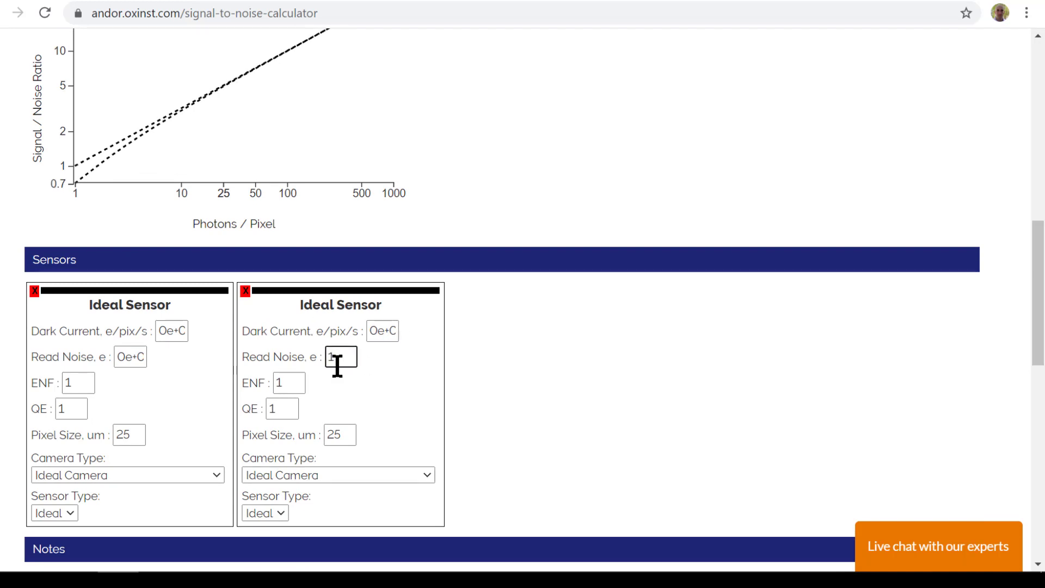
{"action": "double_click", "coordinate": [338, 365]}
{"action": "type", "text": "2"}
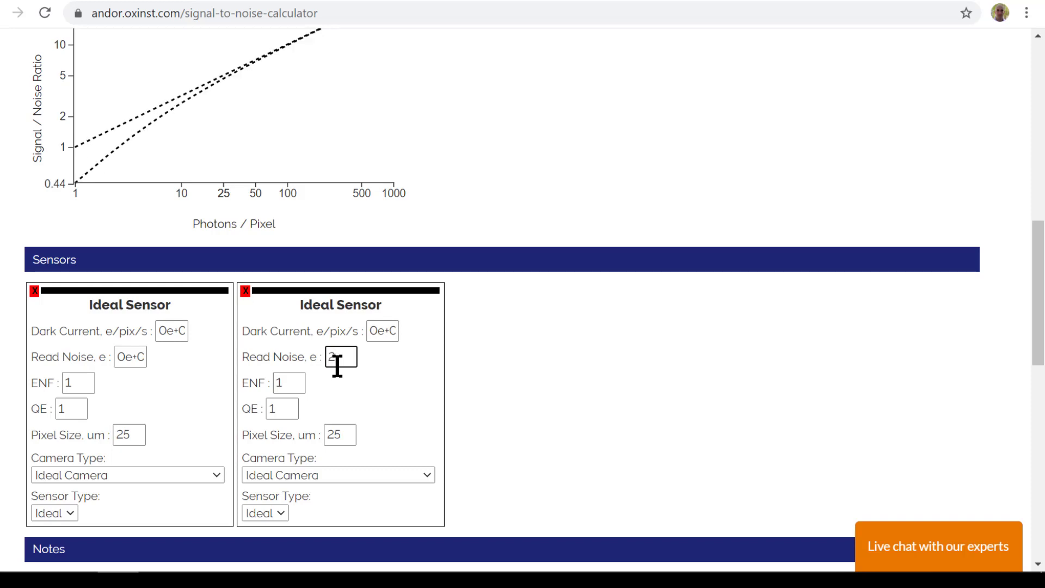
{"action": "double_click", "coordinate": [337, 366]}
{"action": "type", "text": "3"}
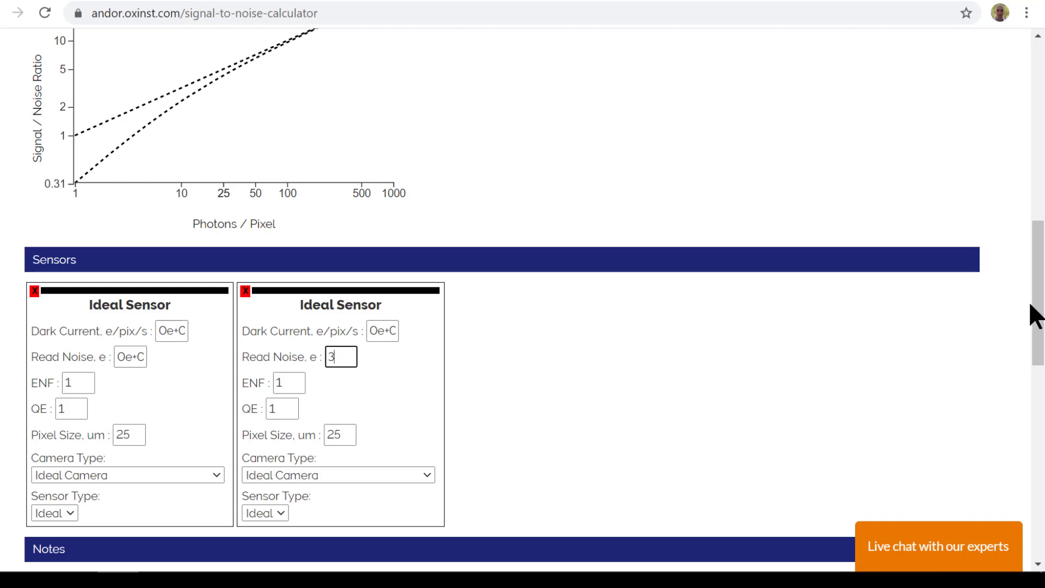
{"action": "scroll", "coordinate": [1034, 315], "scroll_direction": "up", "scroll_amount": 1}
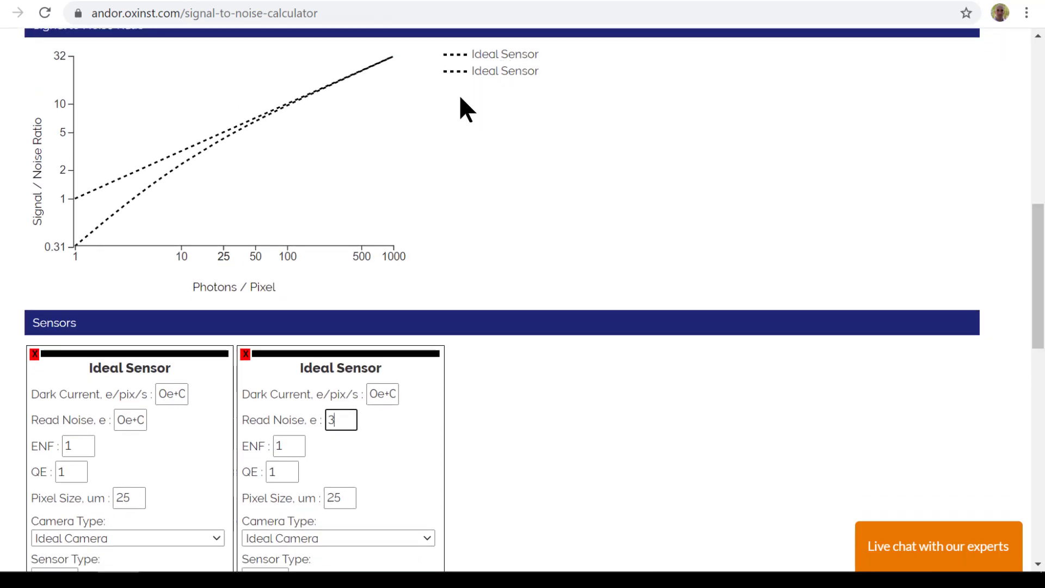
Step: Remove the second Ideal Sensor and add a custom camera in its place
{"action": "left_click", "coordinate": [245, 355]}
{"action": "scroll", "coordinate": [1020, 292], "scroll_direction": "up", "scroll_amount": 1}
{"action": "scroll", "coordinate": [390, 182], "scroll_direction": "up", "scroll_amount": 1}
{"action": "left_click", "coordinate": [354, 152]}
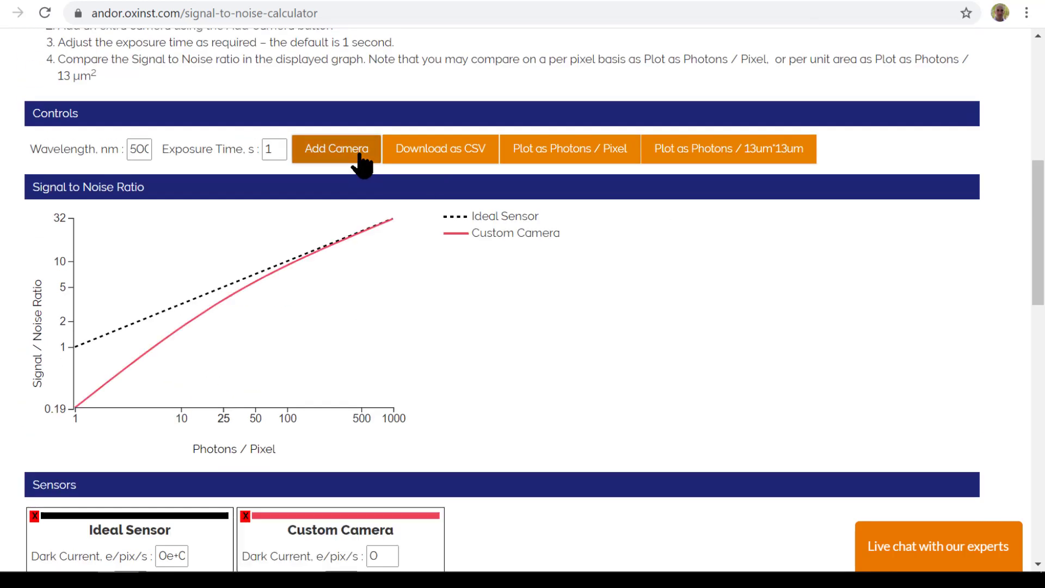
Step: Set the Custom Camera's read noise to 2 e
{"action": "scroll", "coordinate": [1038, 292], "scroll_direction": "down", "scroll_amount": 3}
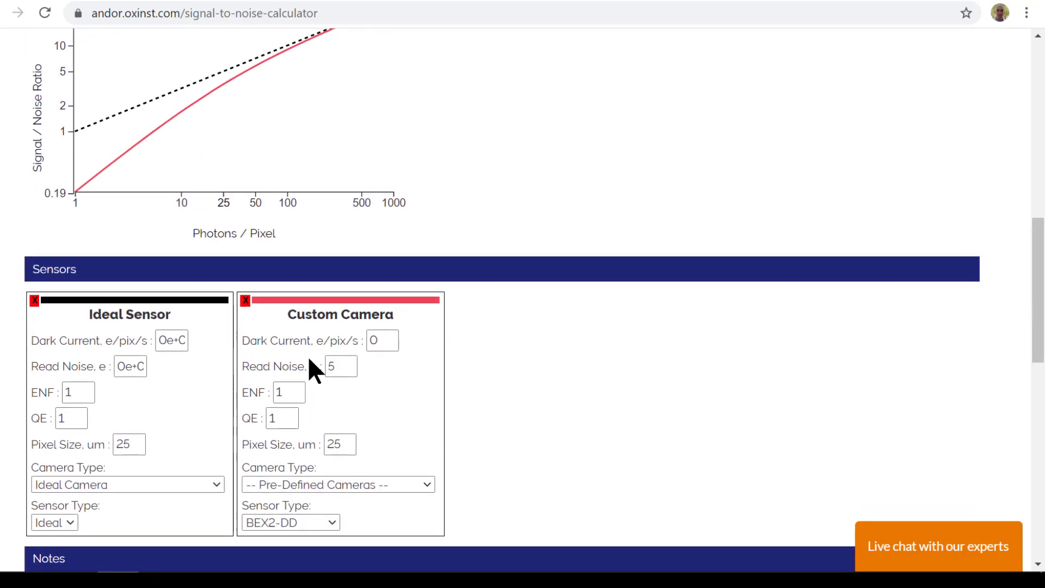
{"action": "left_click", "coordinate": [284, 390]}
{"action": "double_click", "coordinate": [348, 366]}
{"action": "left_click", "coordinate": [349, 367]}
{"action": "scroll", "coordinate": [935, 270], "scroll_direction": "up", "scroll_amount": 2}
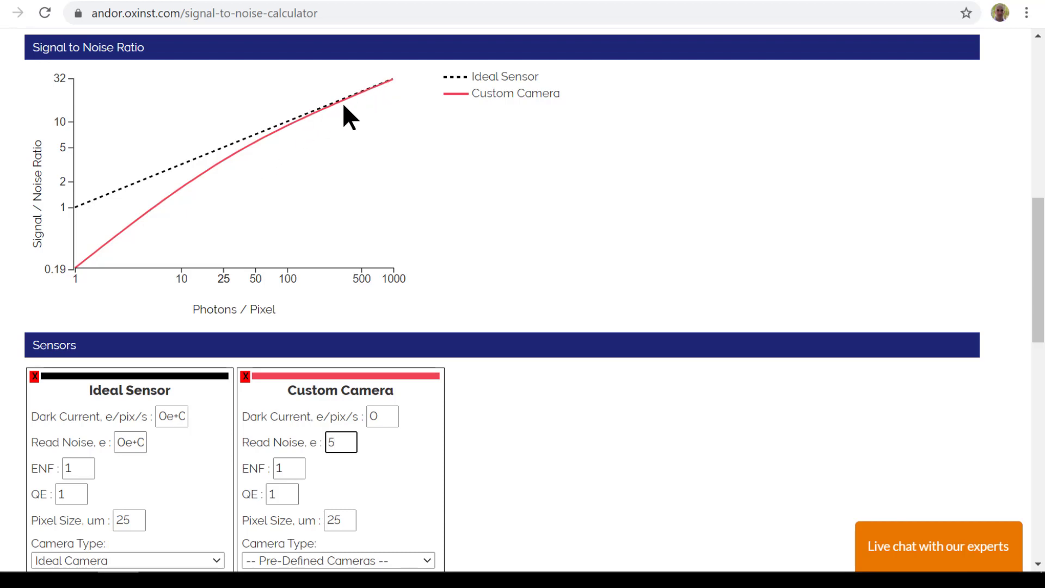
{"action": "double_click", "coordinate": [347, 444]}
{"action": "type", "text": "2"}
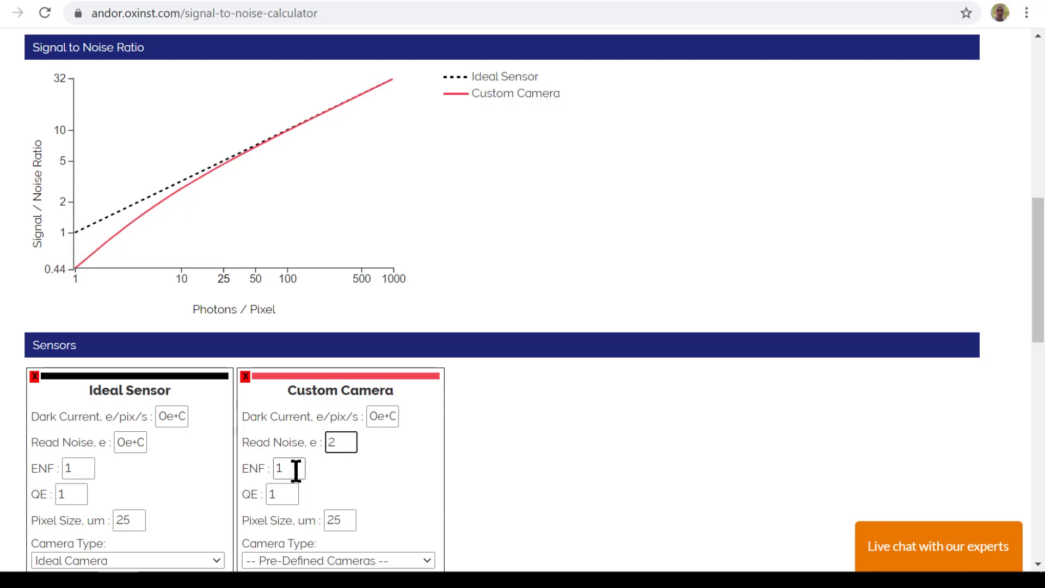
Step: Set the Custom Camera's dark current to 1 e/pix/s
{"action": "double_click", "coordinate": [378, 418]}
{"action": "triple_click", "coordinate": [378, 425]}
{"action": "type", "text": "1"}
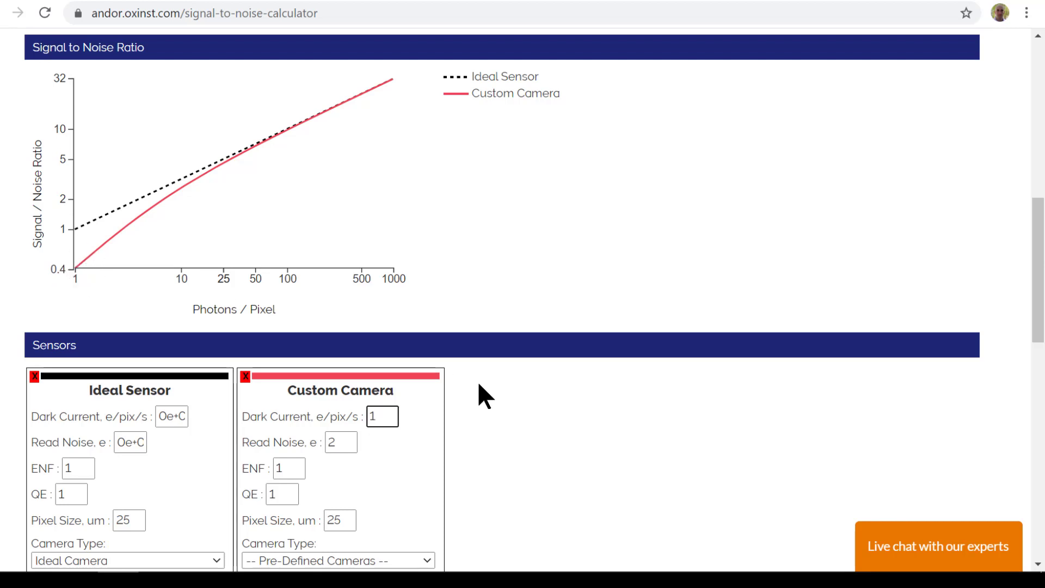
Step: Set the Custom Camera's QE to 0.5
{"action": "double_click", "coordinate": [289, 494]}
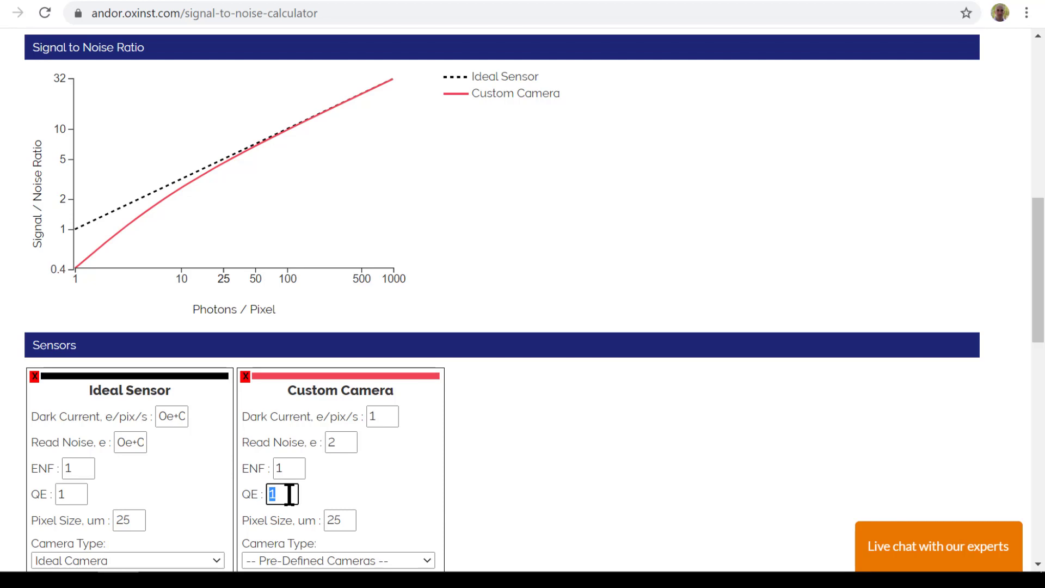
{"action": "type", "text": "0.5"}
{"action": "key", "text": "Return"}
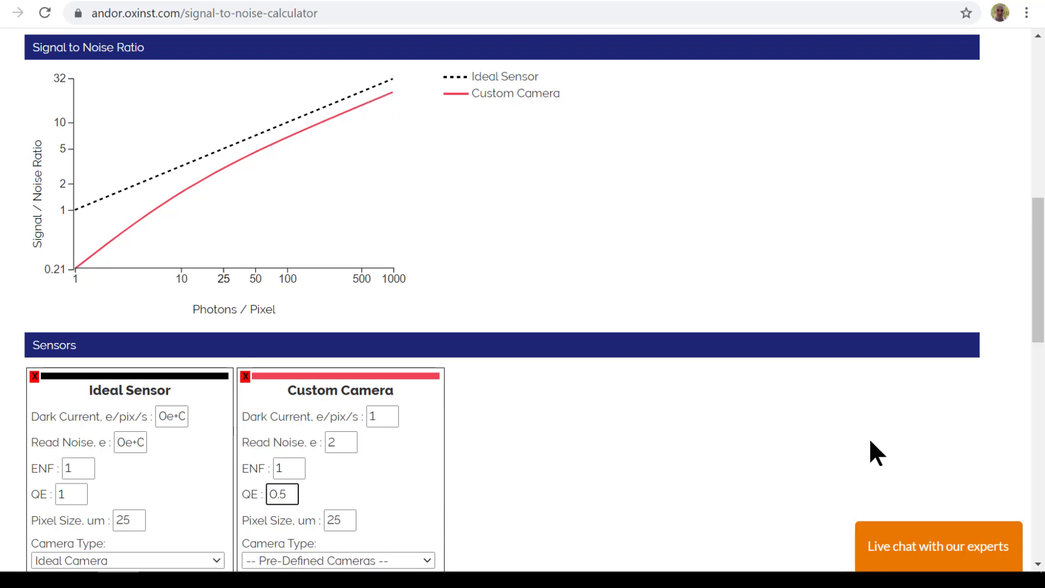
Step: Set the Custom Camera's pixel size to 6 um
{"action": "scroll", "coordinate": [1038, 256], "scroll_direction": "down", "scroll_amount": 1}
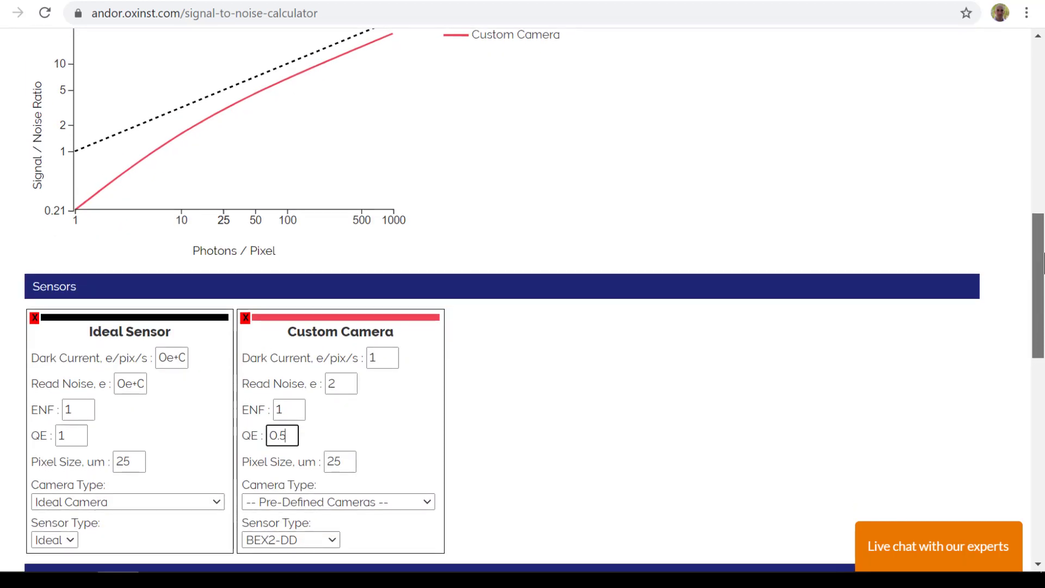
{"action": "left_click_drag", "start_coordinate": [1044, 253], "coordinate": [1044, 254]}
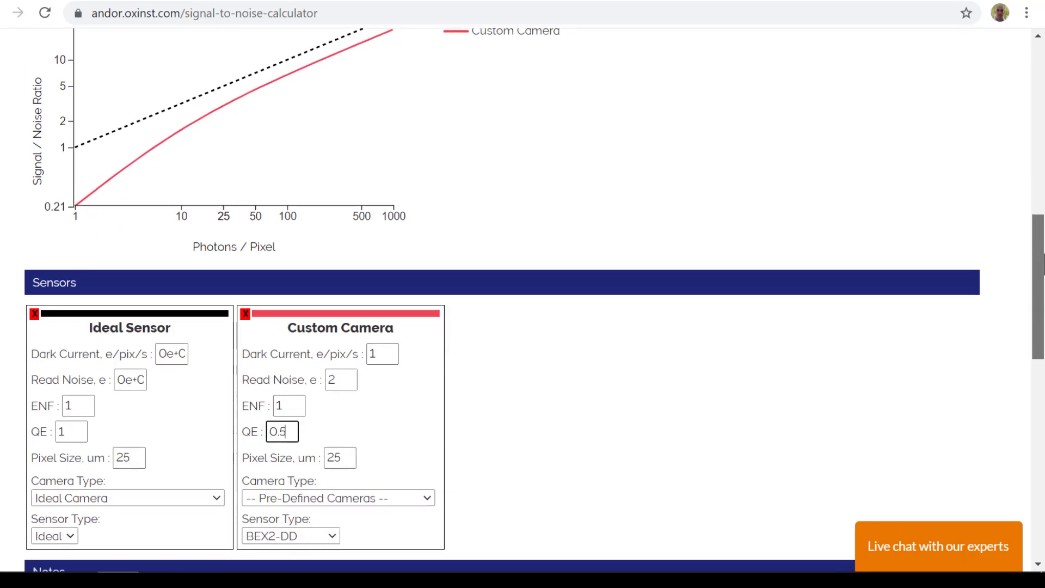
{"action": "left_click_drag", "start_coordinate": [1044, 254], "coordinate": [1044, 255]}
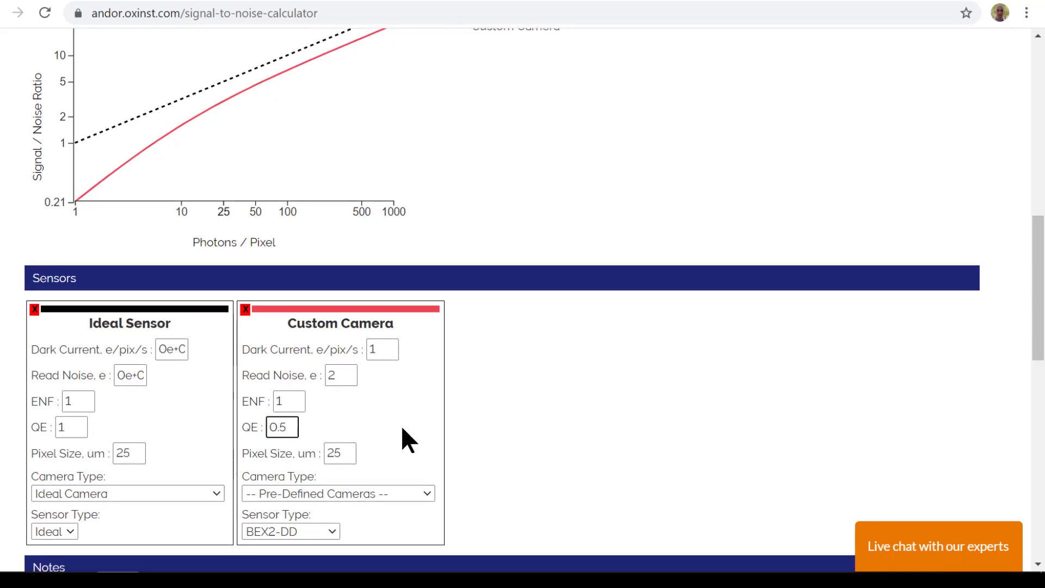
{"action": "double_click", "coordinate": [347, 452]}
{"action": "type", "text": "6"}
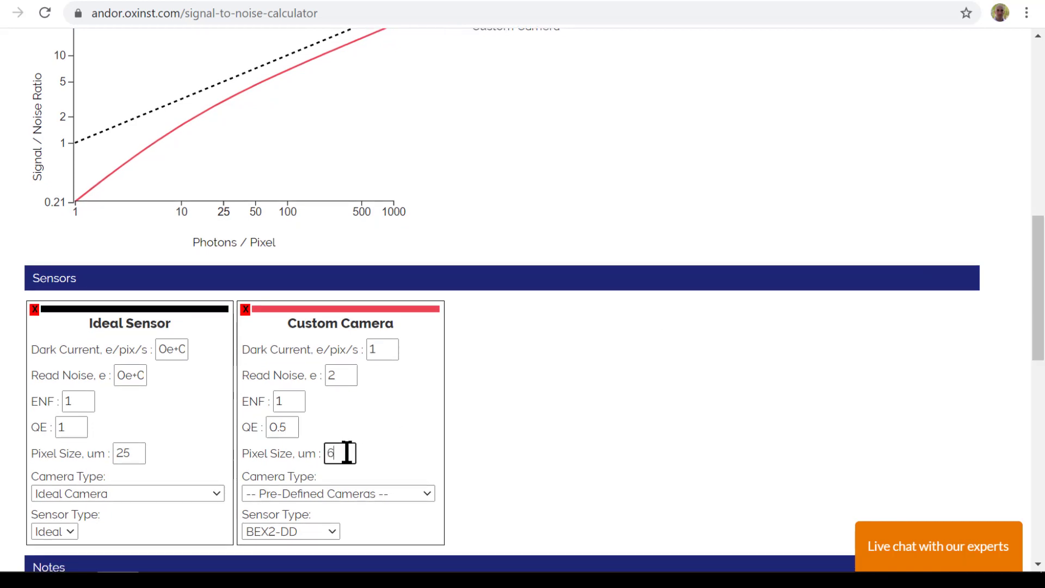
Step: Switch the graph between photons per 13um*13um and photons per pixel to compare the curves, finishing on the 13um*13um plot
{"action": "left_click_drag", "start_coordinate": [1044, 283], "coordinate": [1038, 255]}
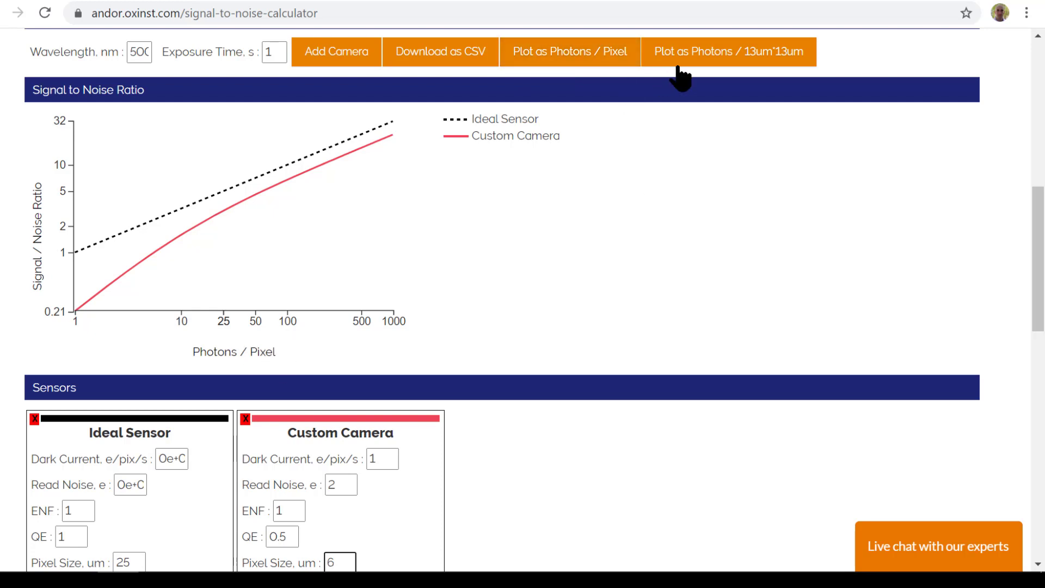
{"action": "left_click", "coordinate": [752, 67]}
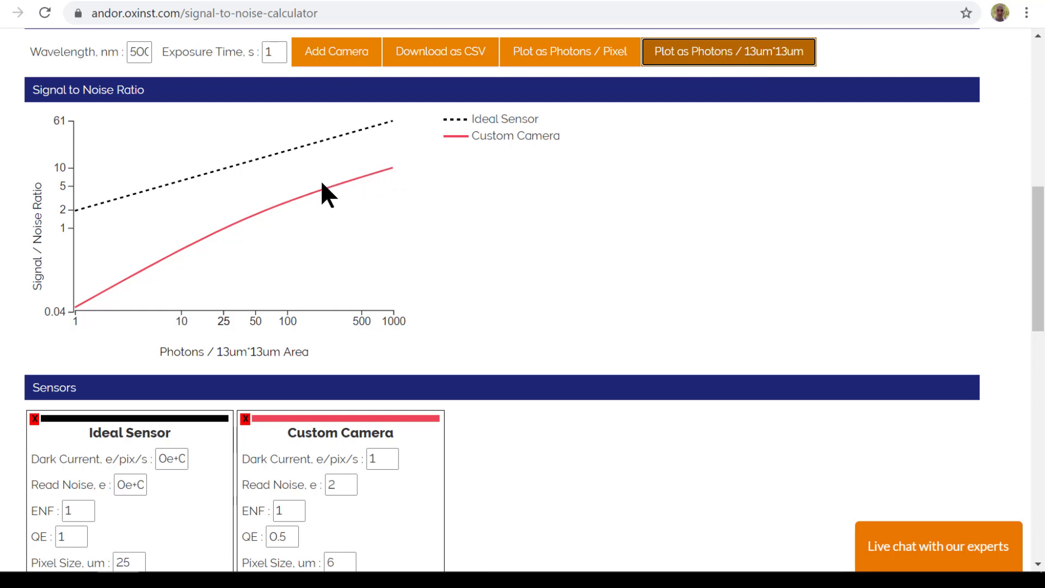
{"action": "left_click", "coordinate": [589, 55]}
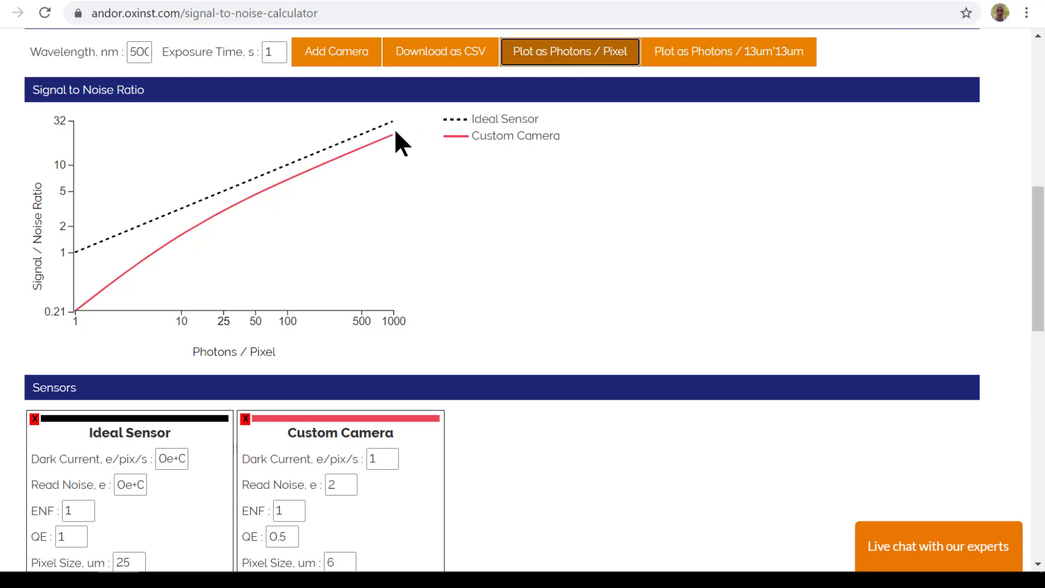
{"action": "left_click", "coordinate": [698, 55]}
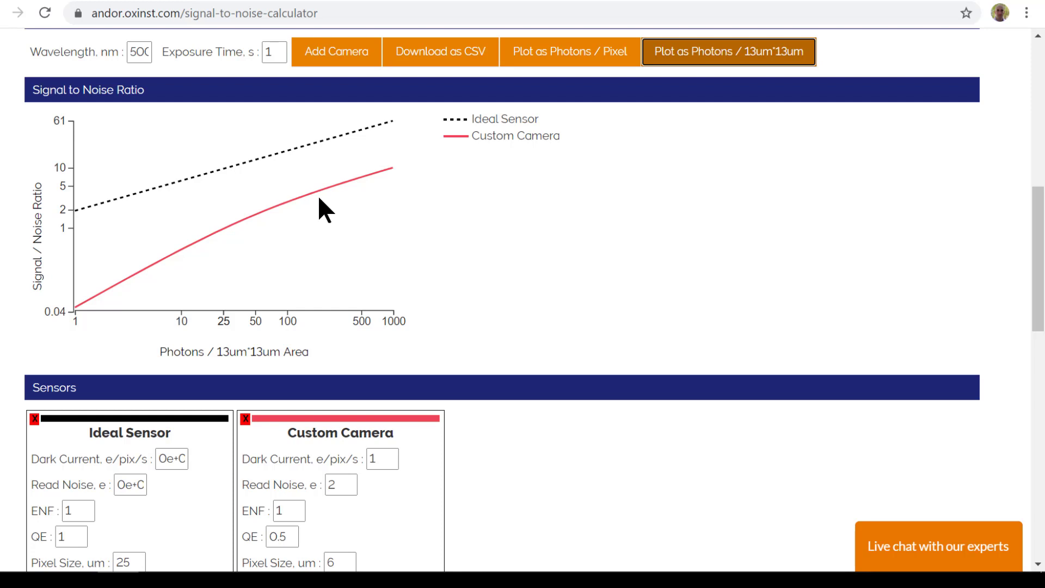
Step: Remove the Ideal Sensor and the Custom Camera, and add two new custom cameras
{"action": "mouse_move", "coordinate": [1040, 264]}
{"action": "left_mouse_down"}
{"action": "mouse_move", "coordinate": [1040, 299]}
{"action": "mouse_move", "coordinate": [1042, 253]}
{"action": "left_mouse_up"}
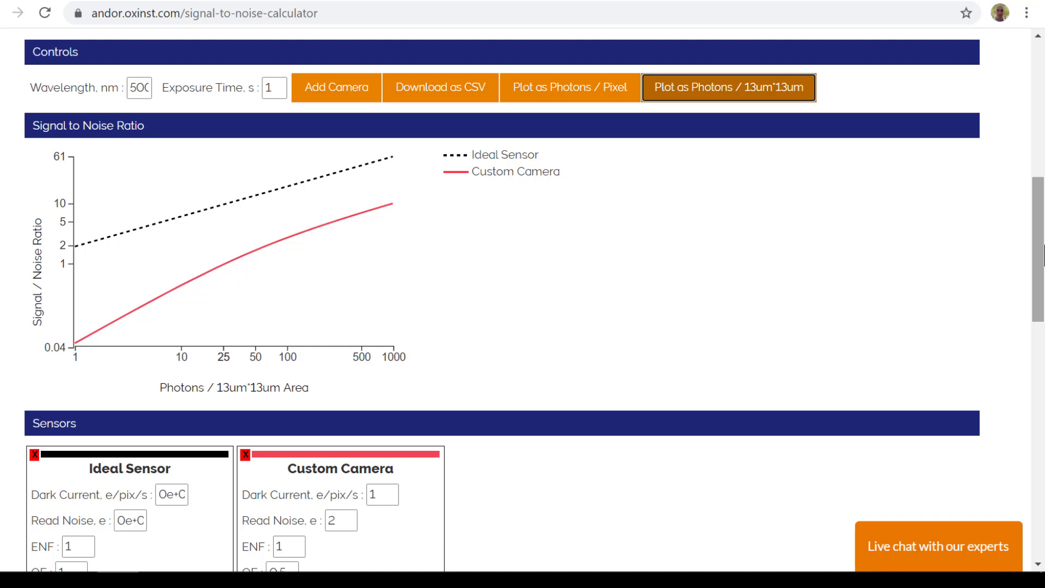
{"action": "scroll", "coordinate": [998, 256], "scroll_direction": "down", "scroll_amount": 1}
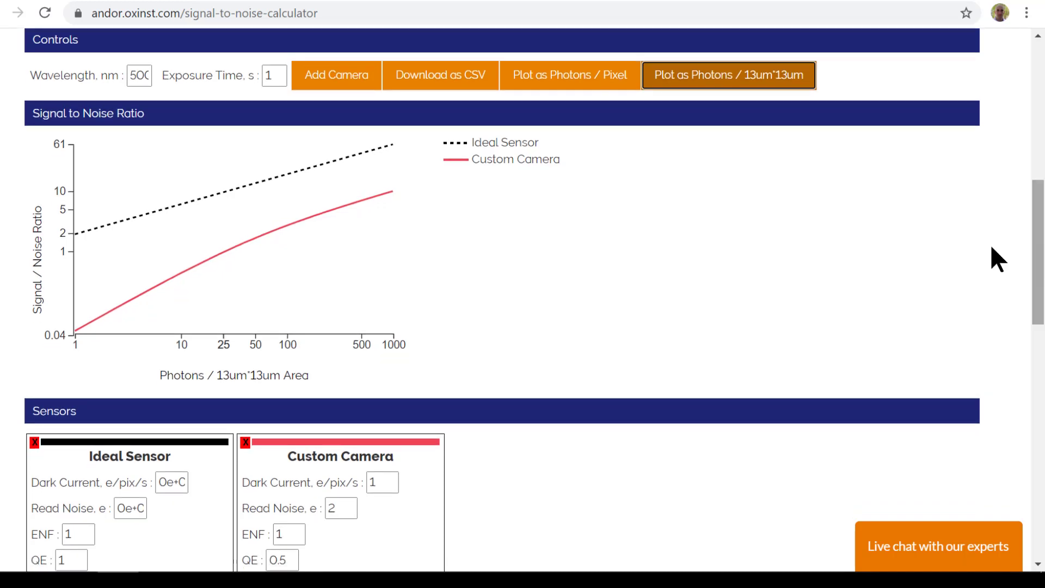
{"action": "left_click", "coordinate": [33, 441]}
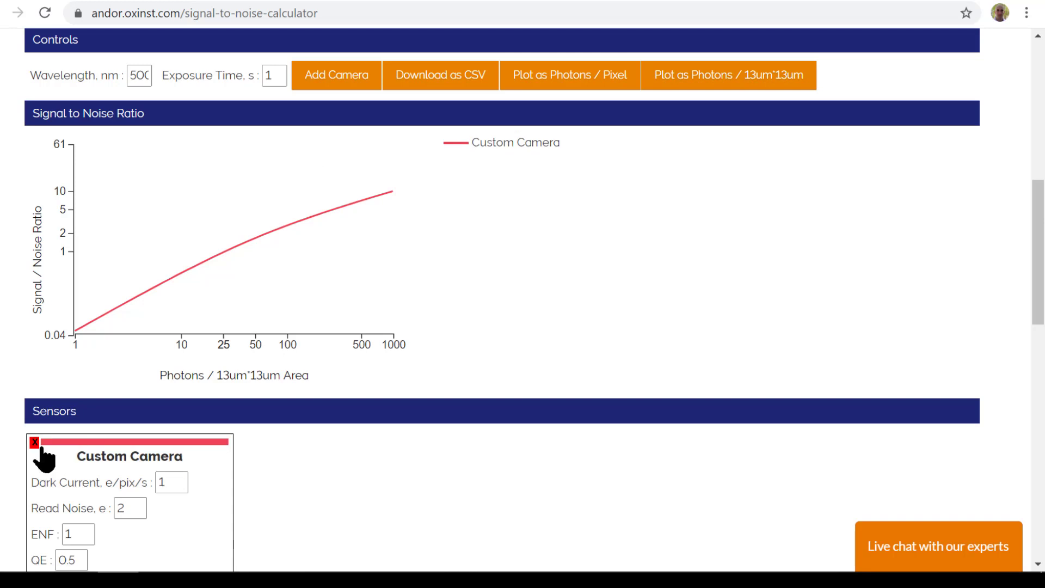
{"action": "left_click", "coordinate": [33, 441]}
{"action": "left_click", "coordinate": [327, 79]}
{"action": "left_click", "coordinate": [327, 79]}
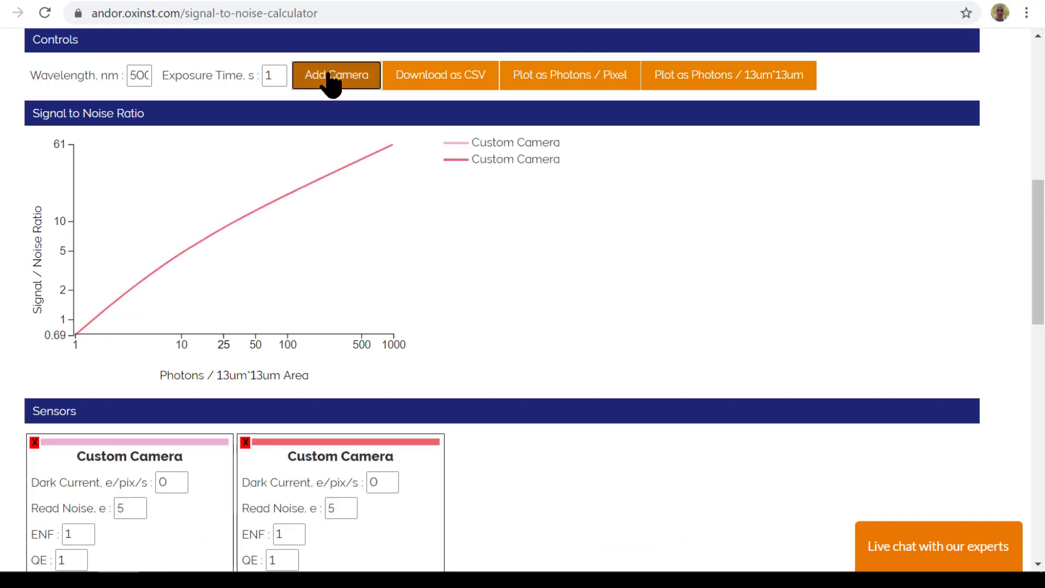
Step: Assign the predefined iKon-L 936 (Deep Depletion) to the first camera and Zyla 5.5 to the second
{"action": "scroll", "coordinate": [356, 454], "scroll_direction": "down", "scroll_amount": 2}
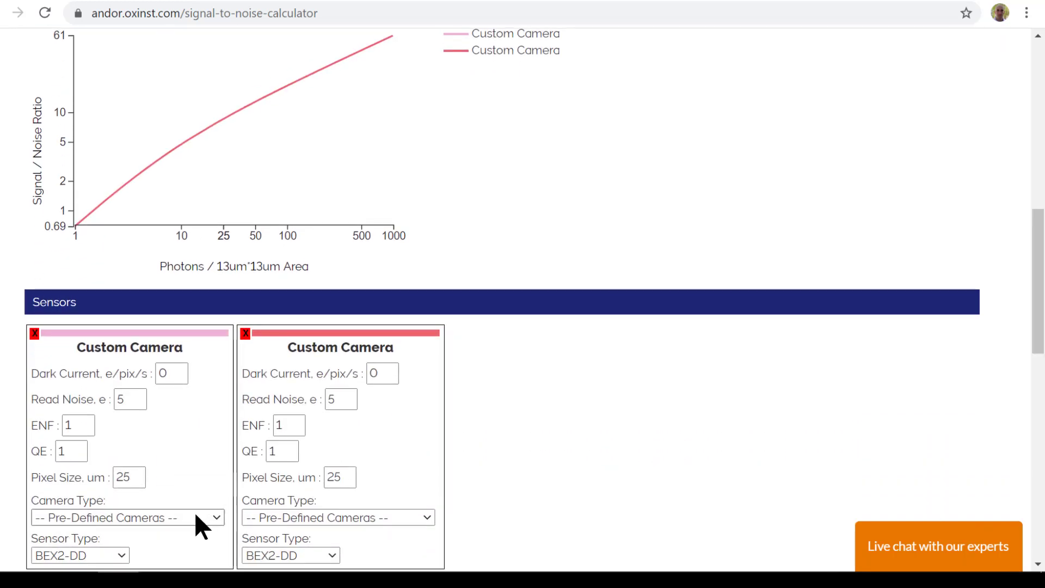
{"action": "left_click", "coordinate": [139, 518]}
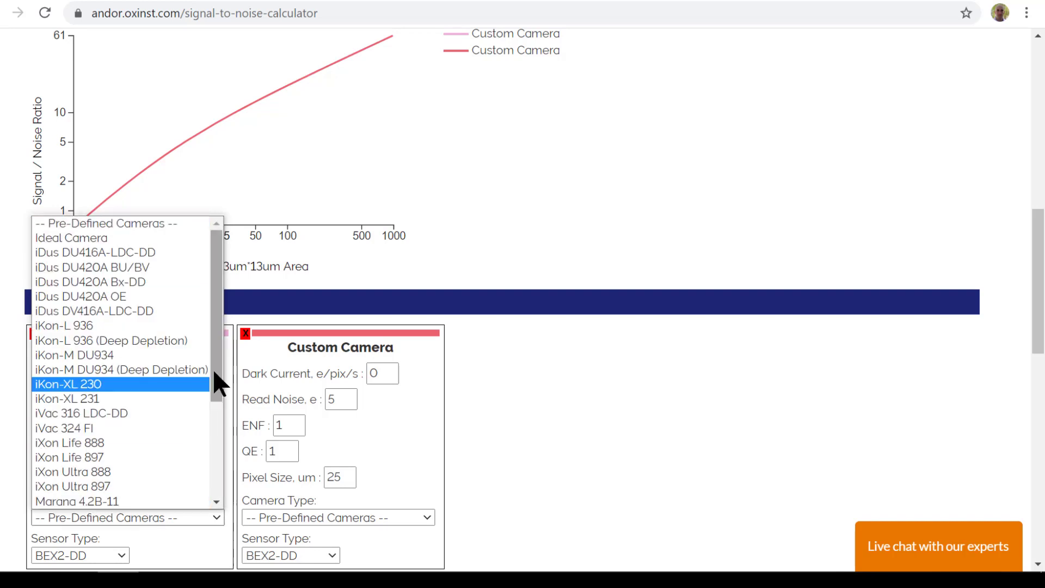
{"action": "left_click", "coordinate": [175, 338]}
{"action": "left_click", "coordinate": [328, 518]}
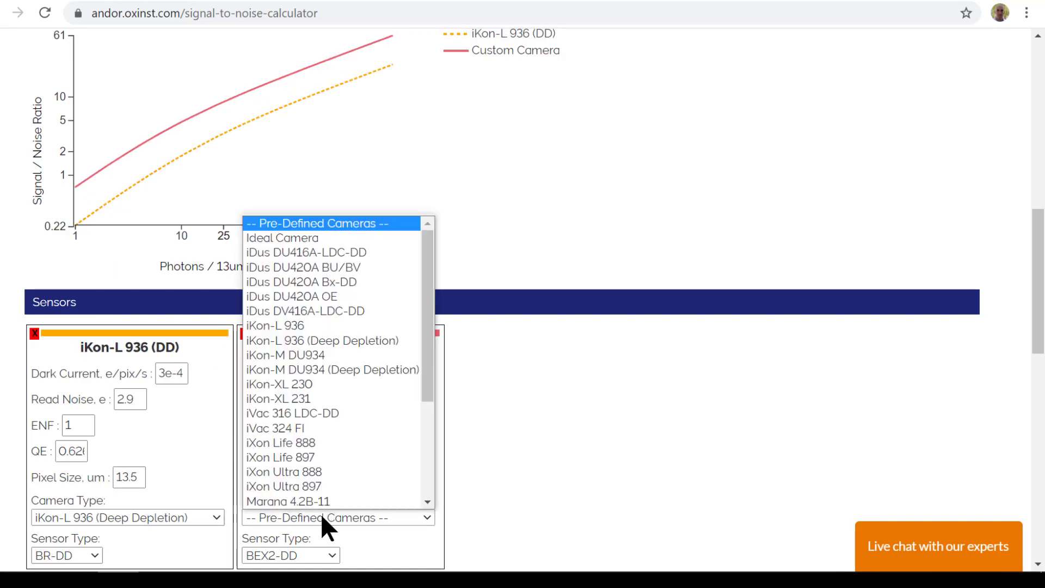
{"action": "left_click_drag", "start_coordinate": [427, 353], "coordinate": [422, 459]}
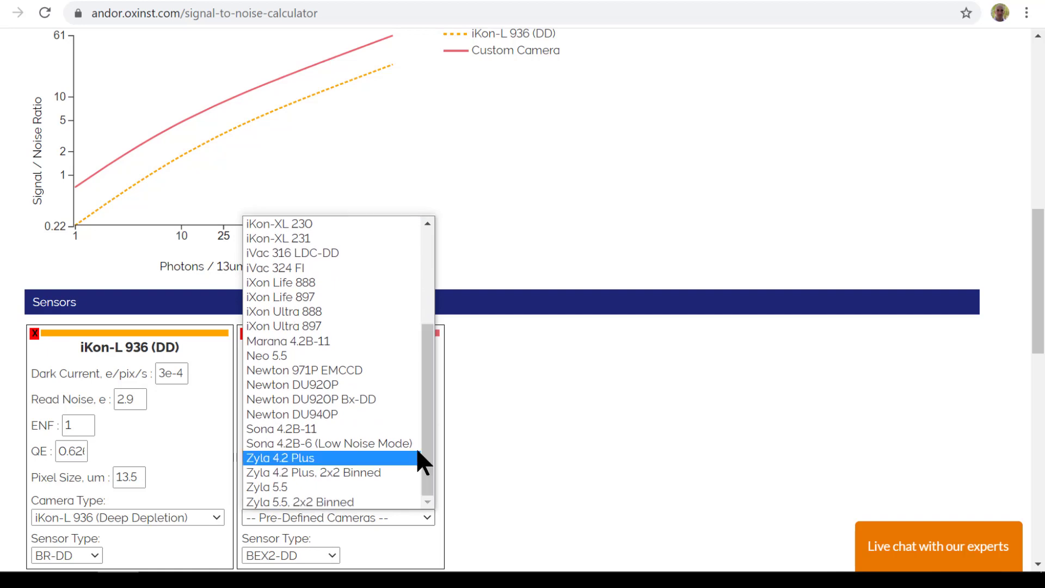
{"action": "left_click", "coordinate": [376, 487]}
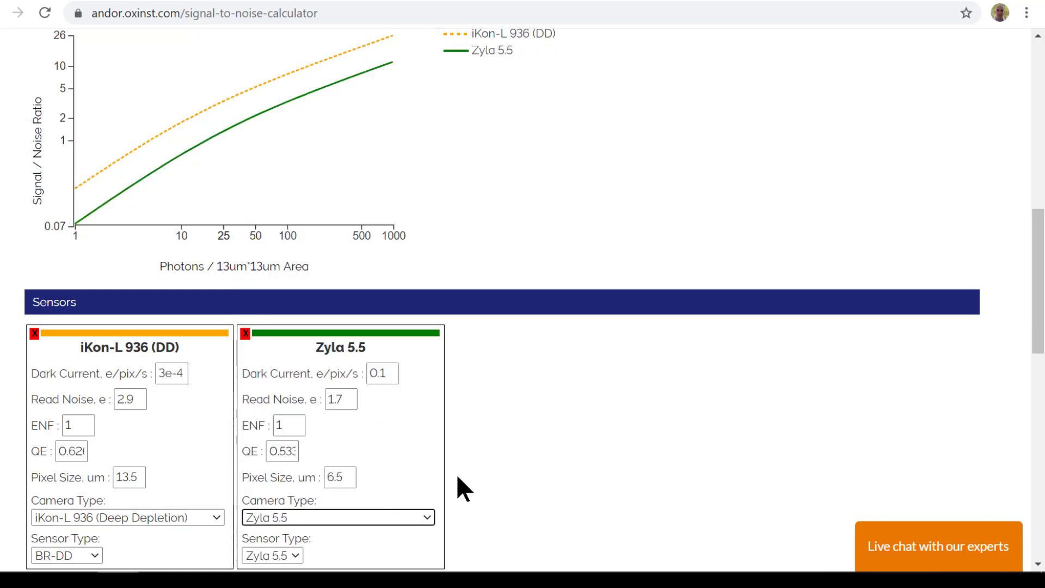
Step: Check the sensor type options for the iKon-L 936 (DD), keeping BR-DD
{"action": "scroll", "coordinate": [1043, 336], "scroll_direction": "down", "scroll_amount": 1}
{"action": "left_click", "coordinate": [79, 504]}
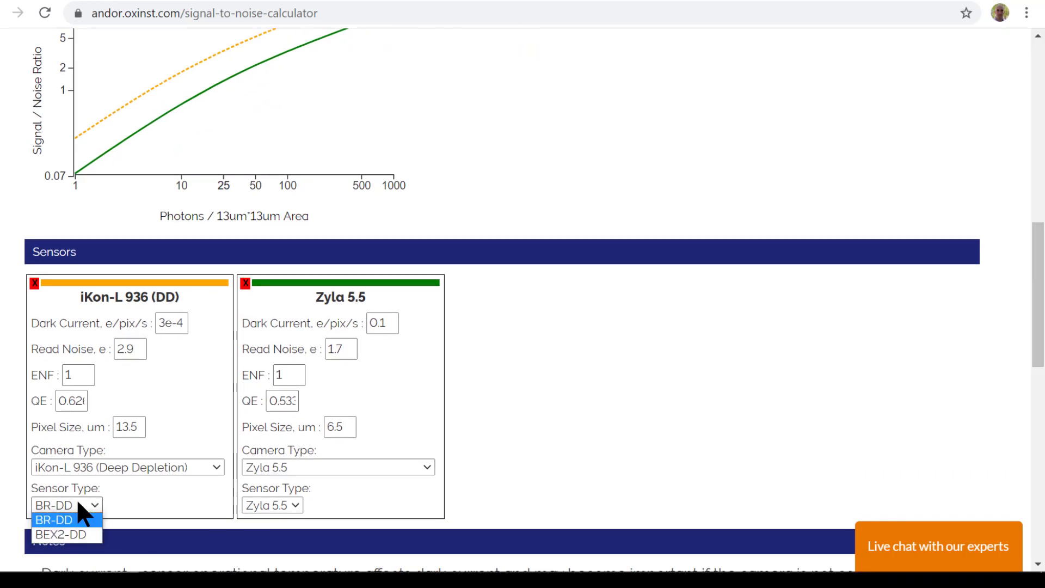
{"action": "left_click", "coordinate": [78, 505]}
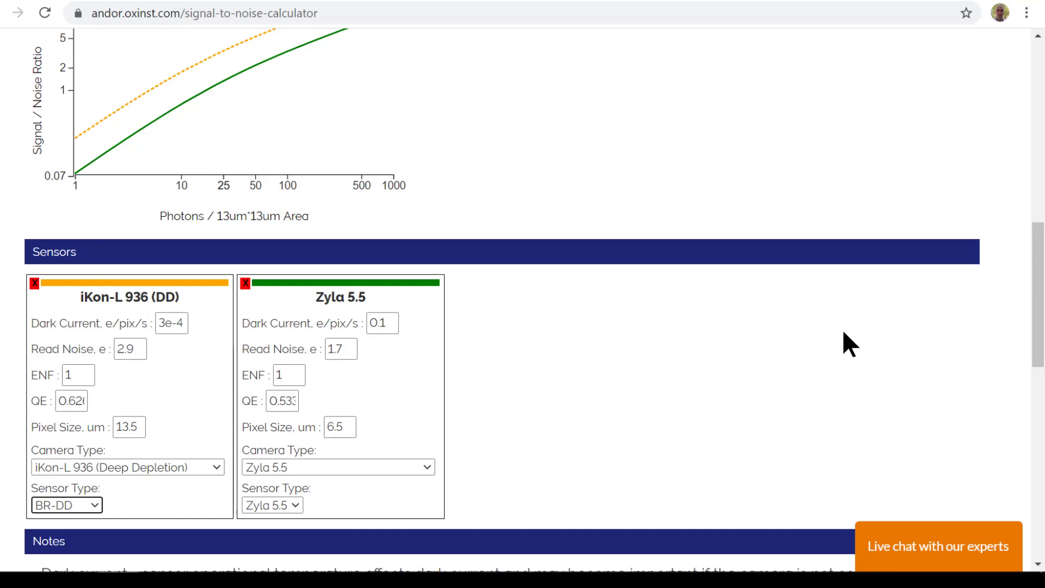
Step: Plot the iKon-L 936 (DD) and Zyla 5.5 curves as photons per pixel and review their sensor parameters
{"action": "left_click_drag", "start_coordinate": [1036, 321], "coordinate": [1044, 275]}
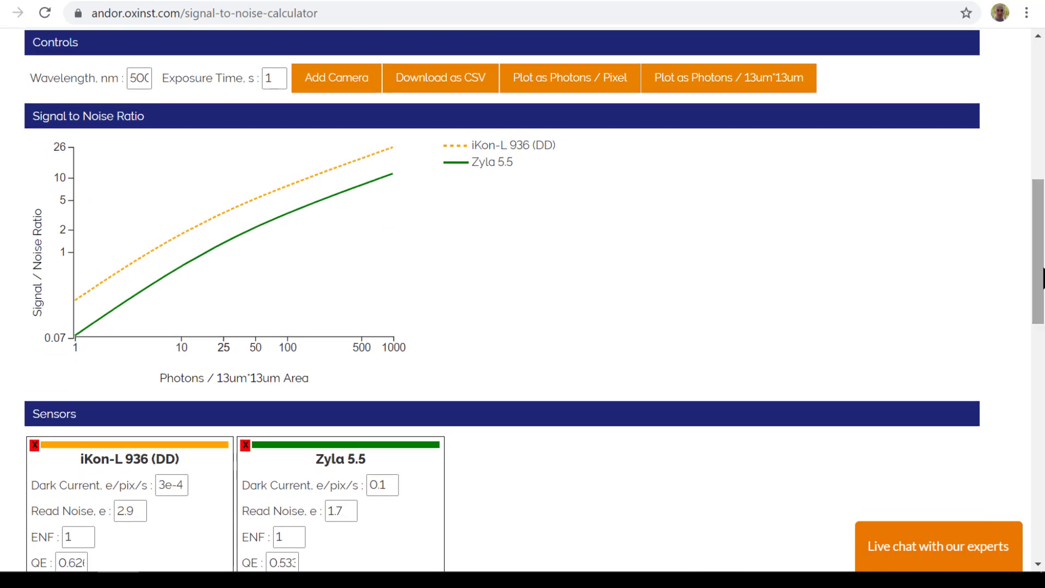
{"action": "left_click", "coordinate": [599, 93]}
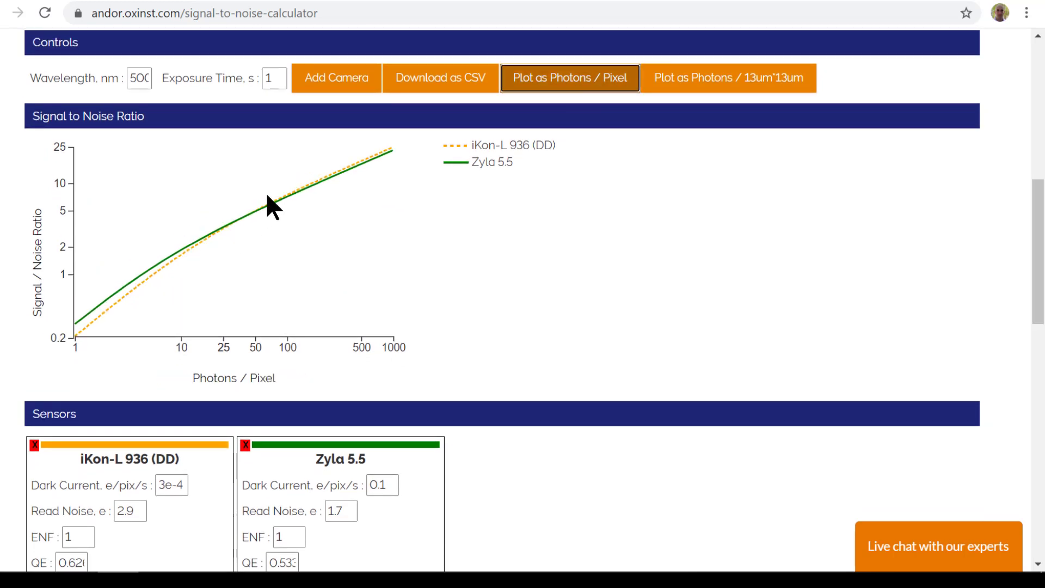
{"action": "scroll", "coordinate": [1036, 250], "scroll_direction": "down", "scroll_amount": 3}
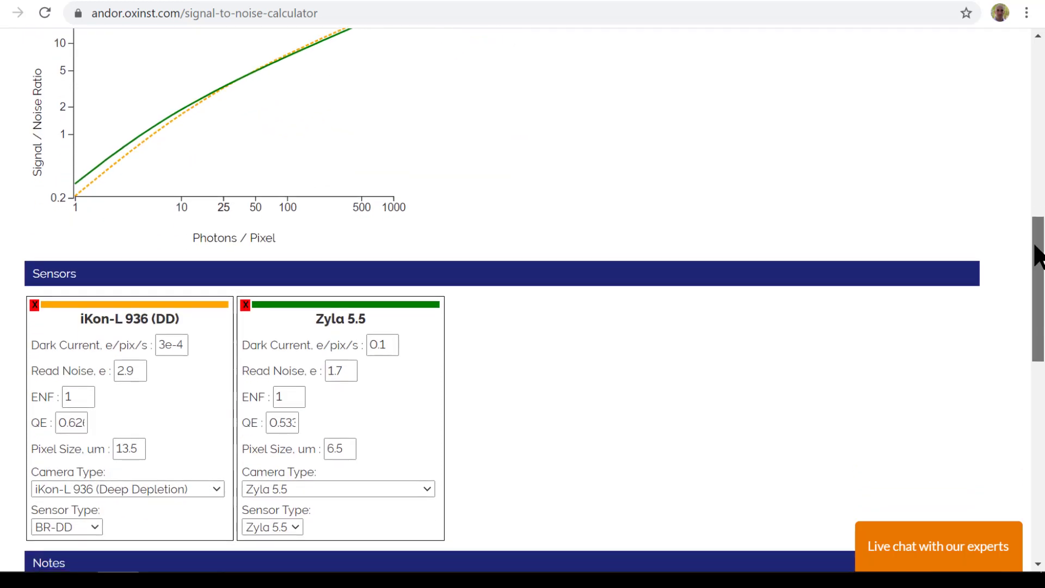
Step: Try wavelengths of 700, 900 and 1000 nm to compare the two cameras' signal-to-noise curves
{"action": "left_click_drag", "start_coordinate": [1034, 246], "coordinate": [1042, 211]}
{"action": "double_click", "coordinate": [132, 87]}
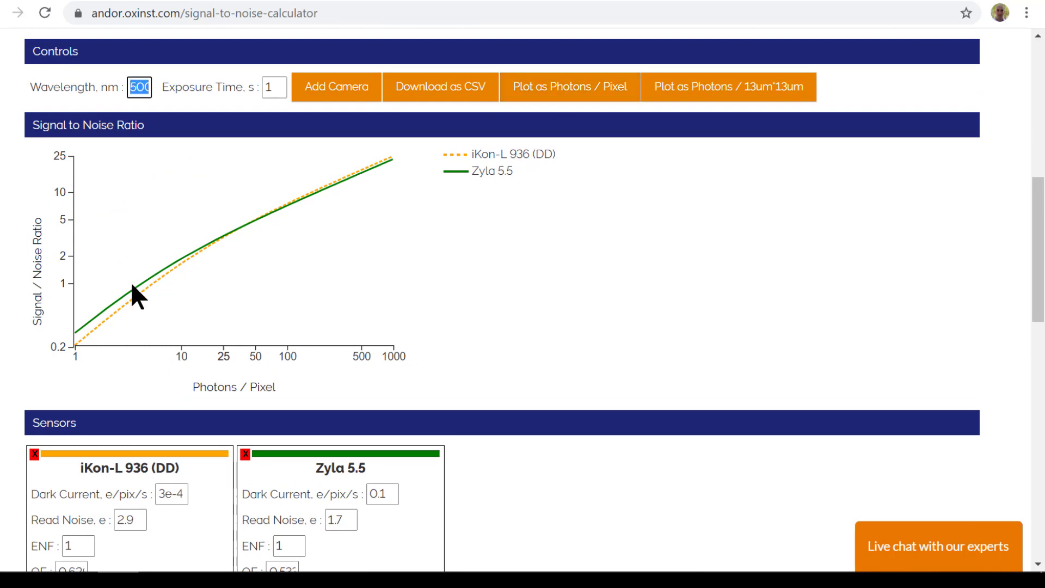
{"action": "type", "text": "700"}
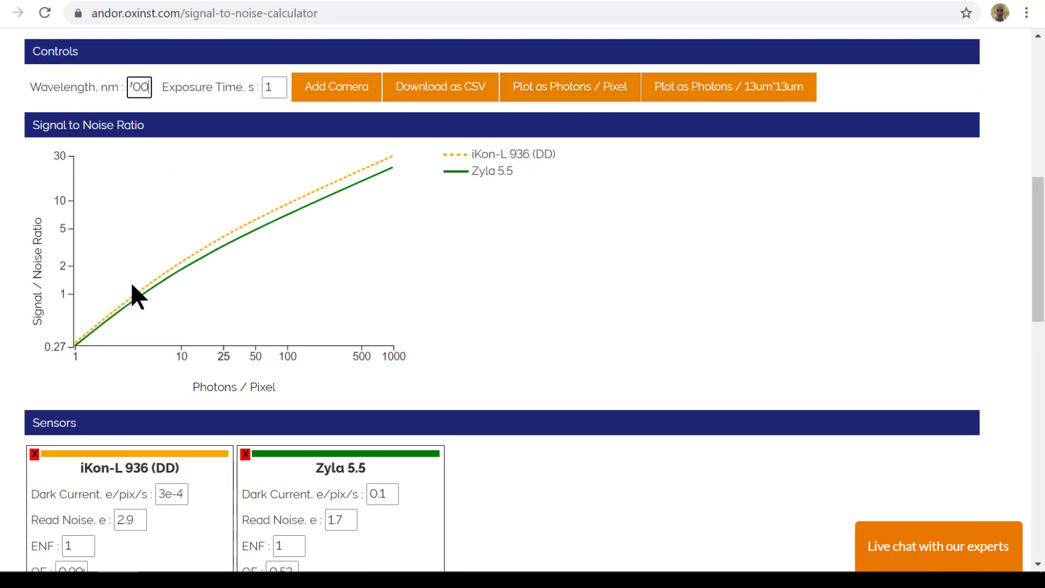
{"action": "key", "text": "BackSpace"}
{"action": "key", "text": "BackSpace"}
{"action": "key", "text": "BackSpace"}
{"action": "type", "text": "900"}
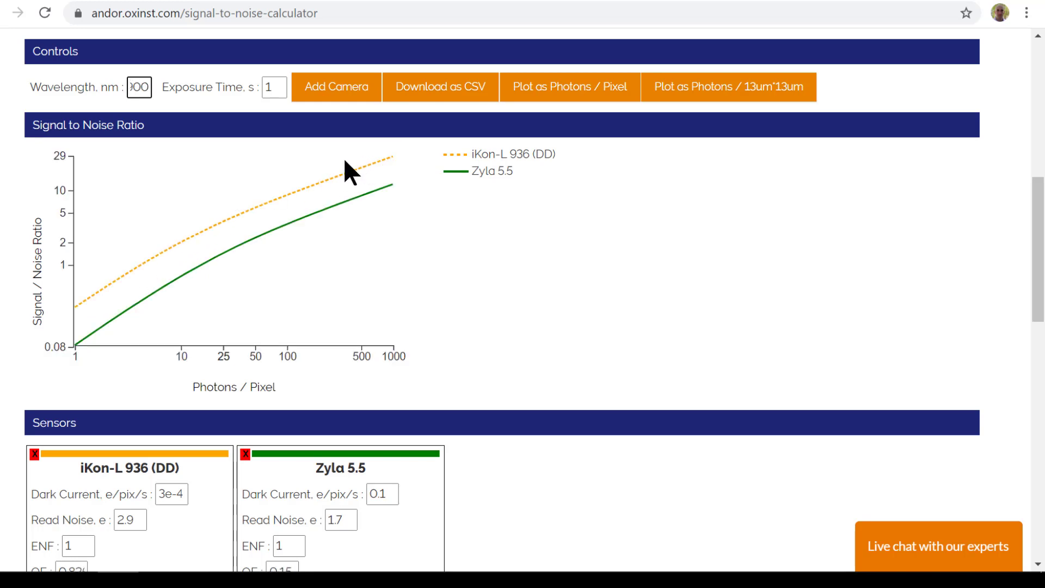
{"action": "key", "text": "BackSpace"}
{"action": "key", "text": "BackSpace"}
{"action": "key", "text": "BackSpace"}
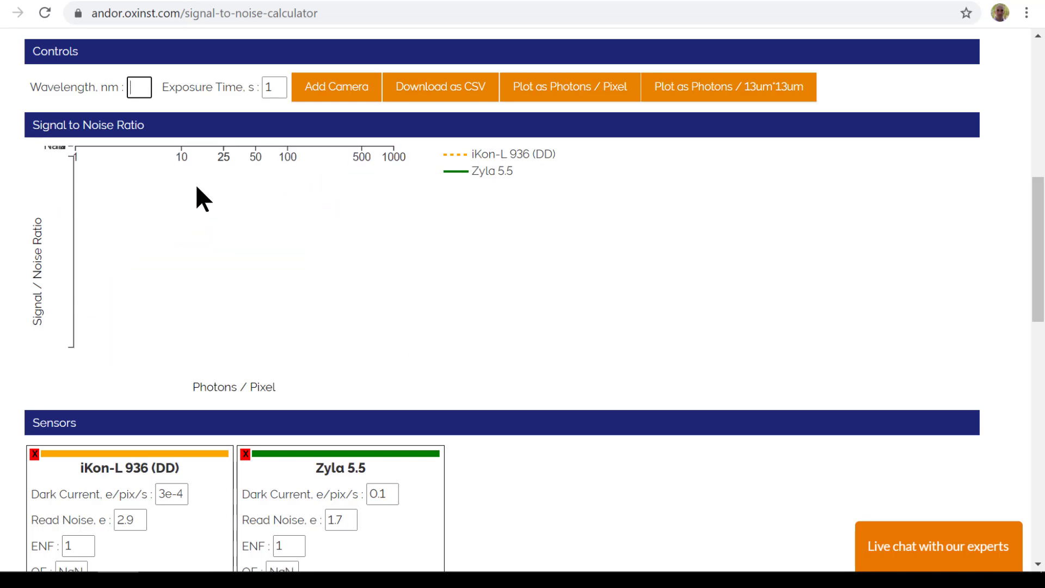
{"action": "type", "text": "1000"}
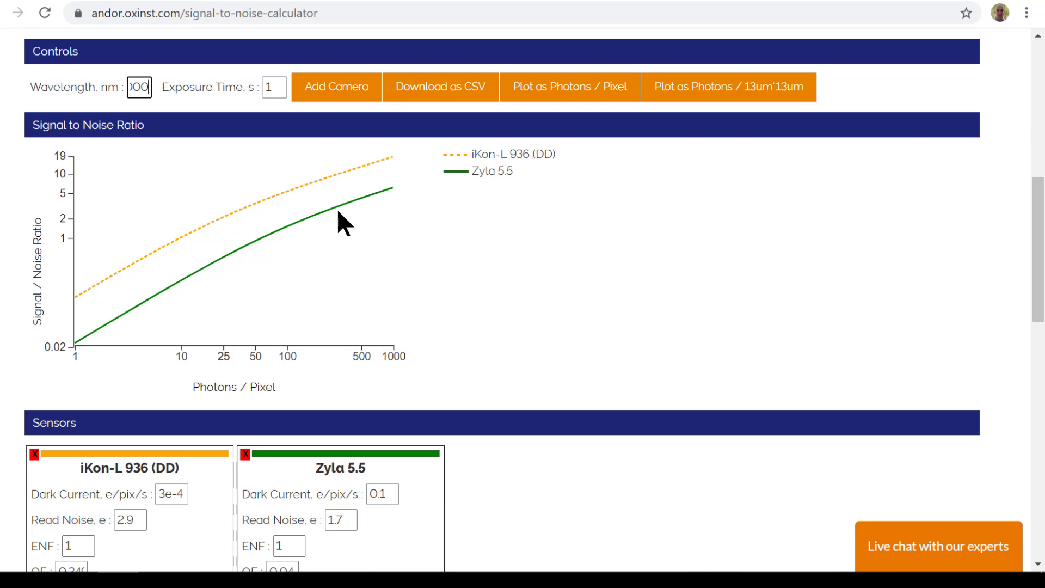
Step: Set the wavelength back to 500 nm
{"action": "left_click", "coordinate": [273, 87]}
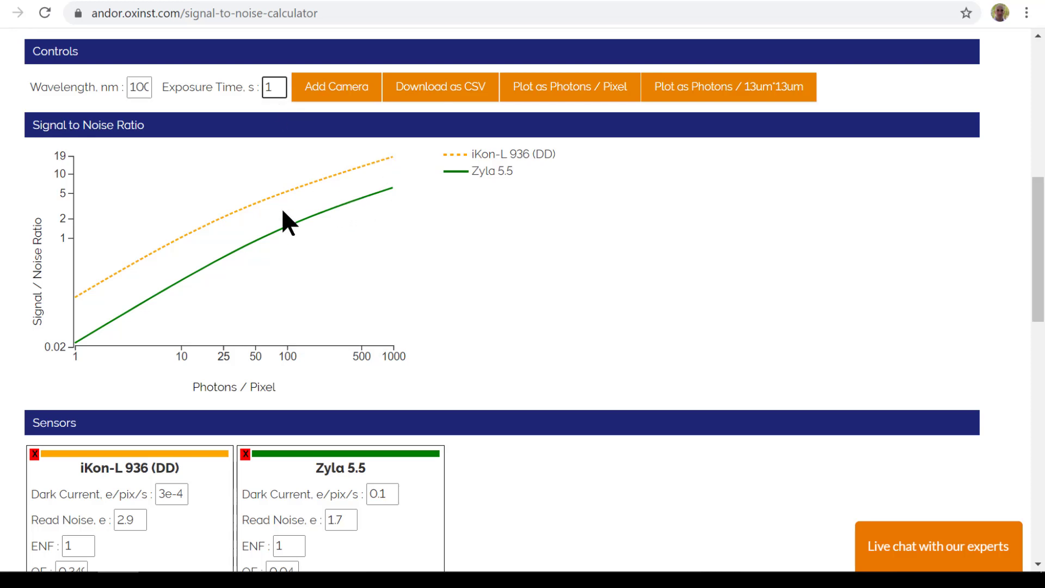
{"action": "double_click", "coordinate": [140, 88]}
{"action": "type", "text": "500"}
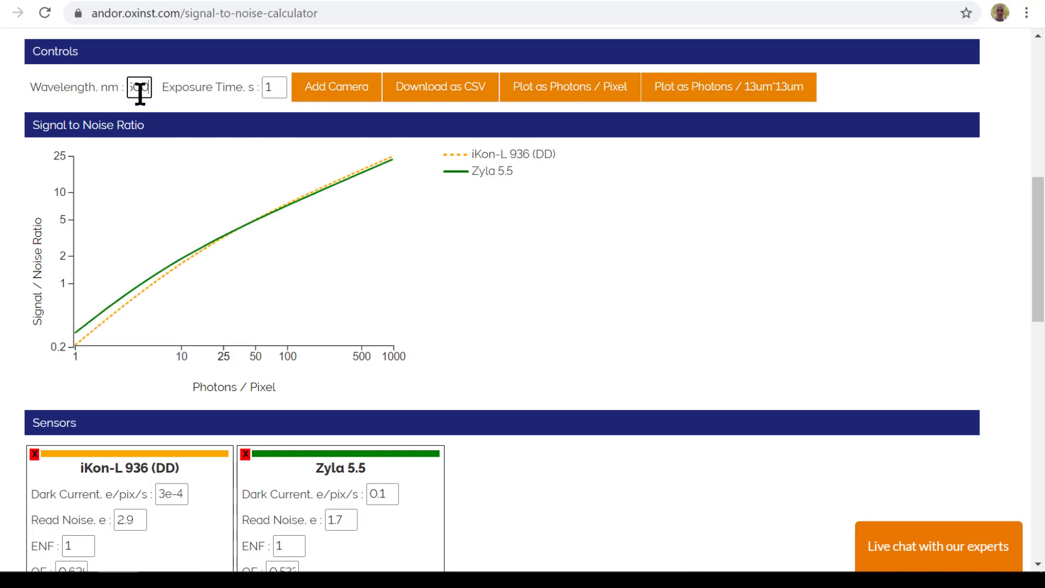
Step: Set the exposure time to 500 s and check both cameras' curves
{"action": "left_click_drag", "start_coordinate": [1044, 201], "coordinate": [1031, 253]}
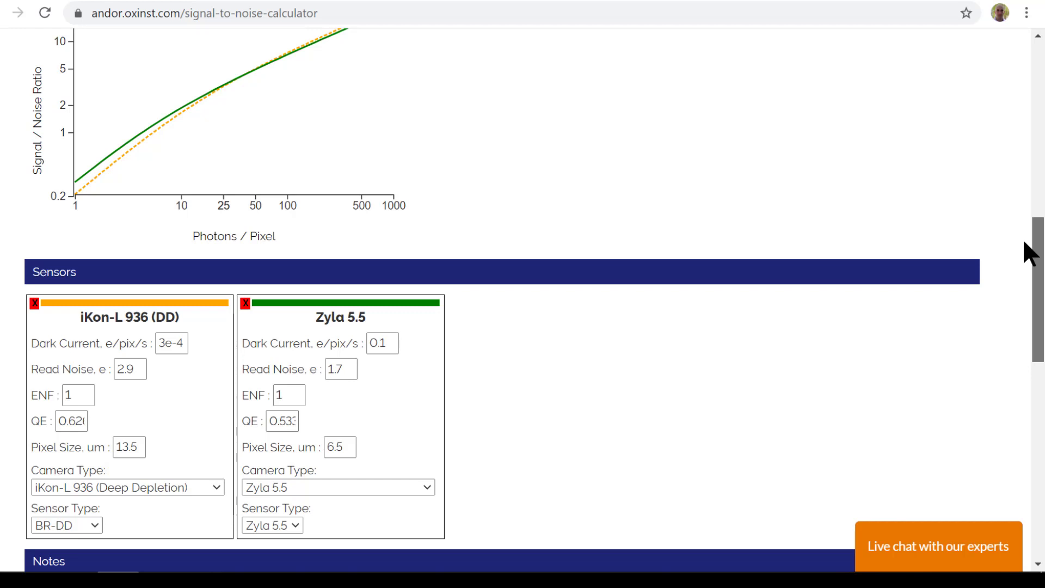
{"action": "scroll", "coordinate": [1025, 243], "scroll_direction": "down", "scroll_amount": 1}
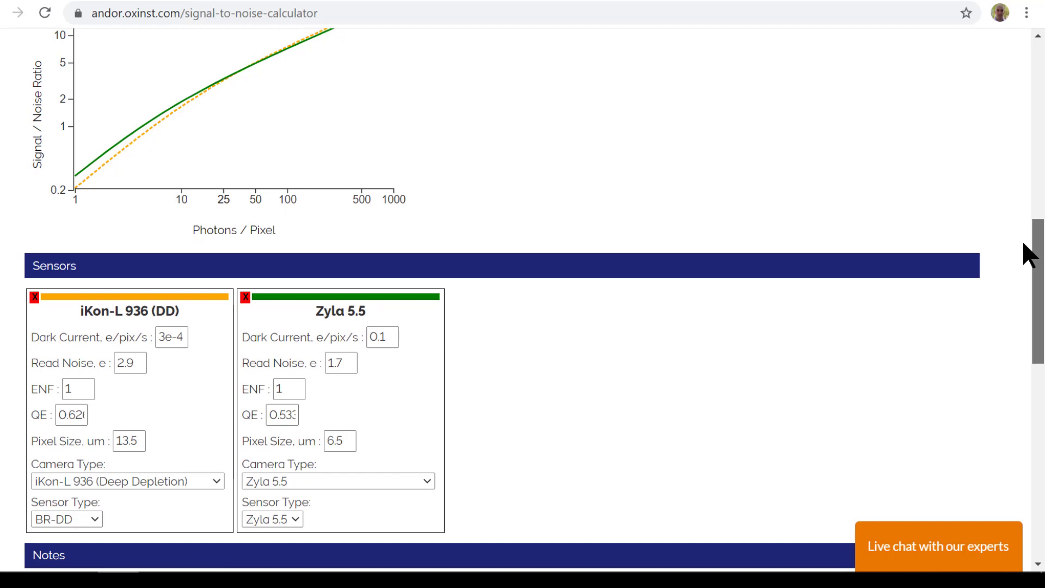
{"action": "scroll", "coordinate": [1021, 240], "scroll_direction": "up", "scroll_amount": 5}
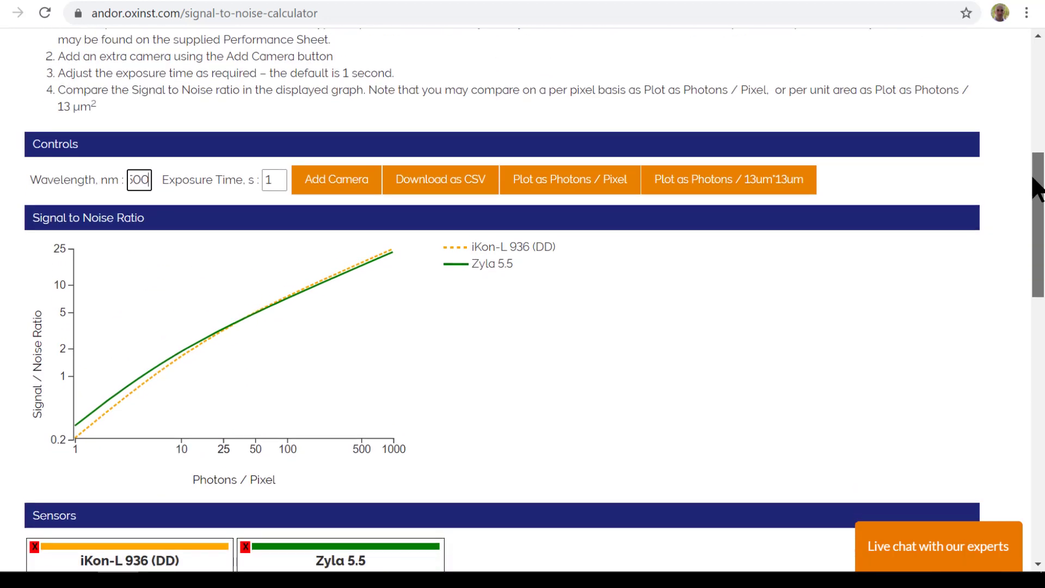
{"action": "double_click", "coordinate": [279, 175]}
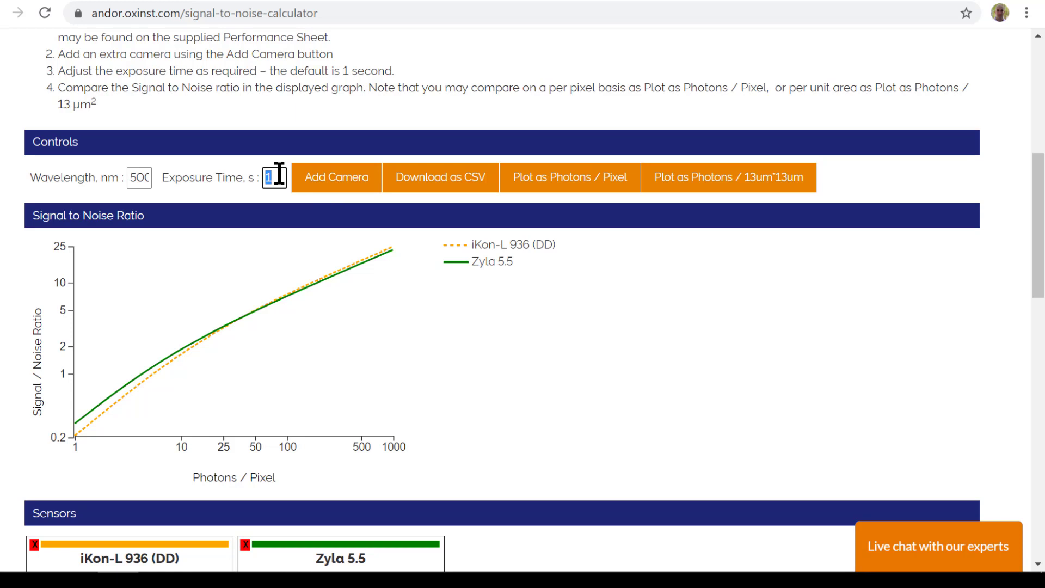
{"action": "type", "text": "500"}
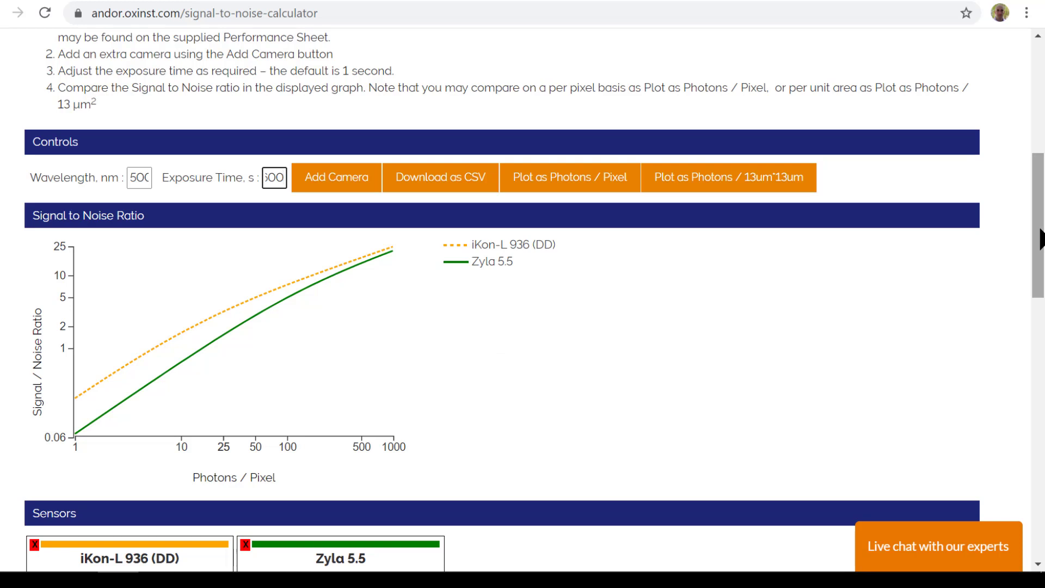
{"action": "left_click_drag", "start_coordinate": [1041, 241], "coordinate": [1041, 249]}
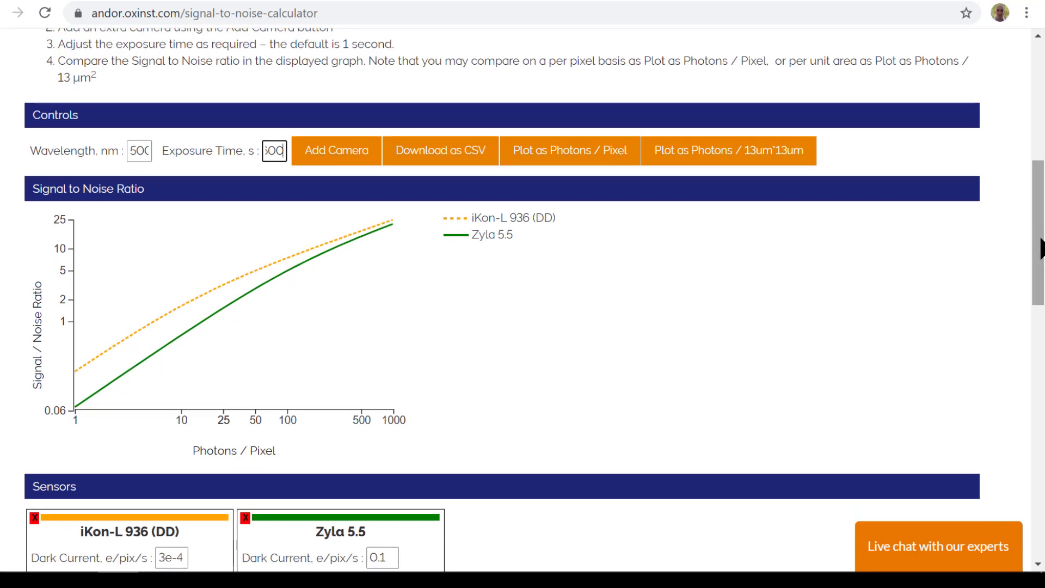